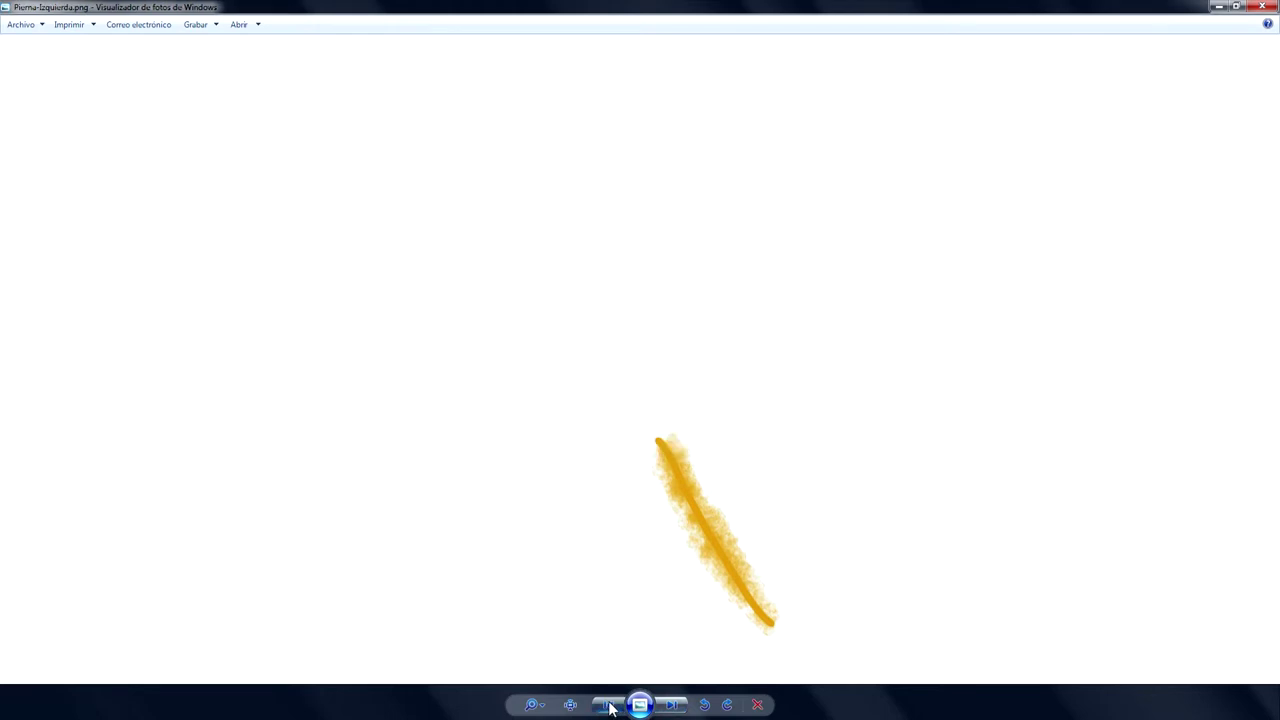
# Browse back through the body-part images to the complete character drawing, and switch to Vegas Pro
pyautogui.click(612, 705)
pyautogui.click(610, 705)
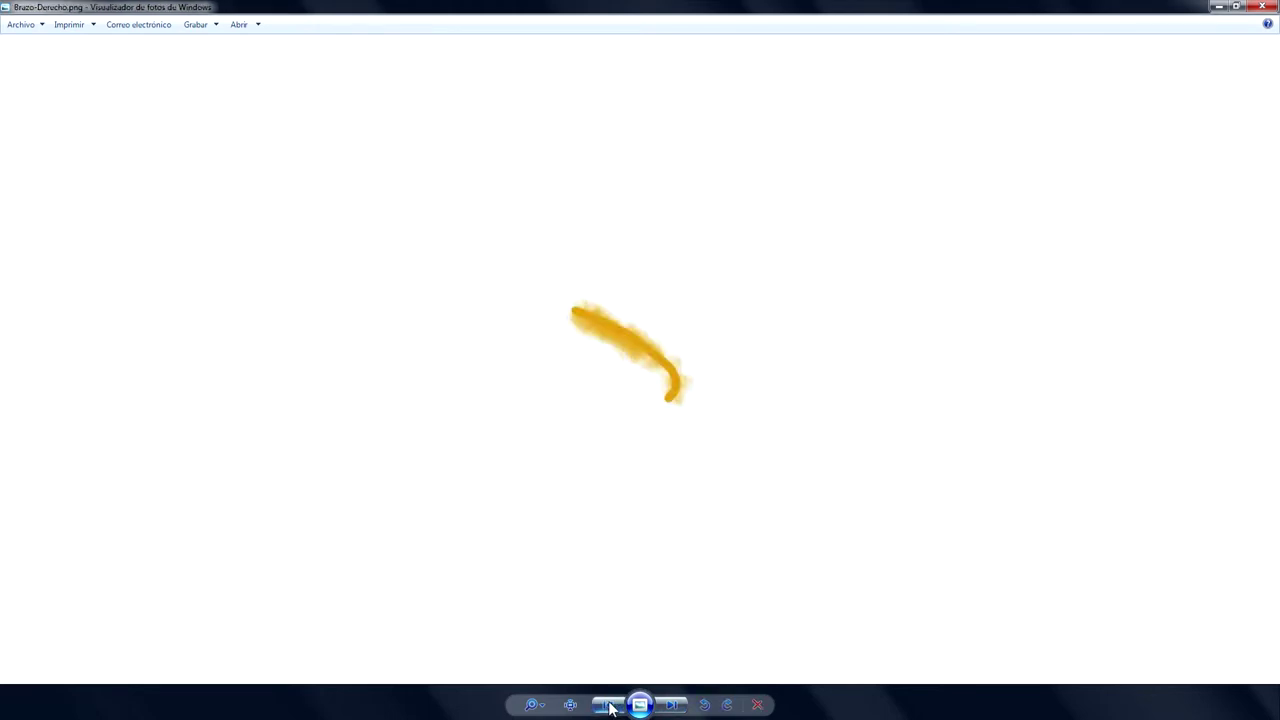
pyautogui.click(610, 705)
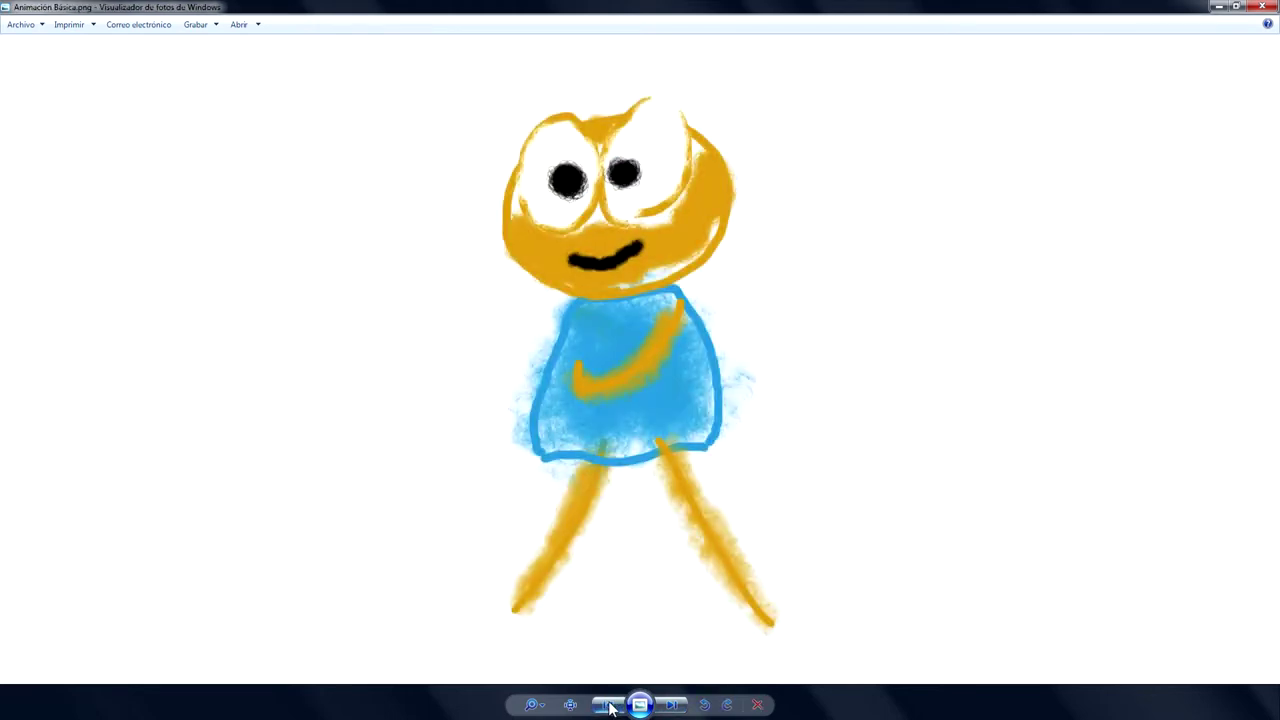
pyautogui.hotkey('alt', 'Tab')
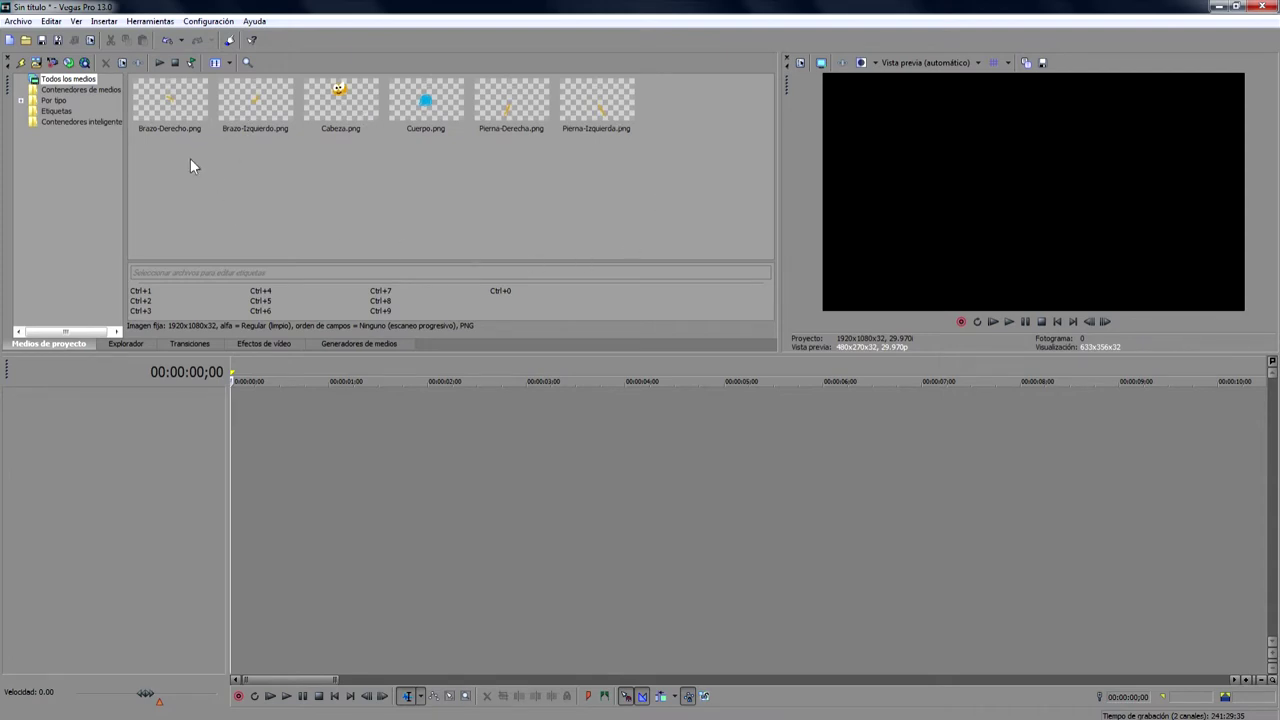
pyautogui.moveTo(165, 168); pyautogui.dragTo(605, 108)
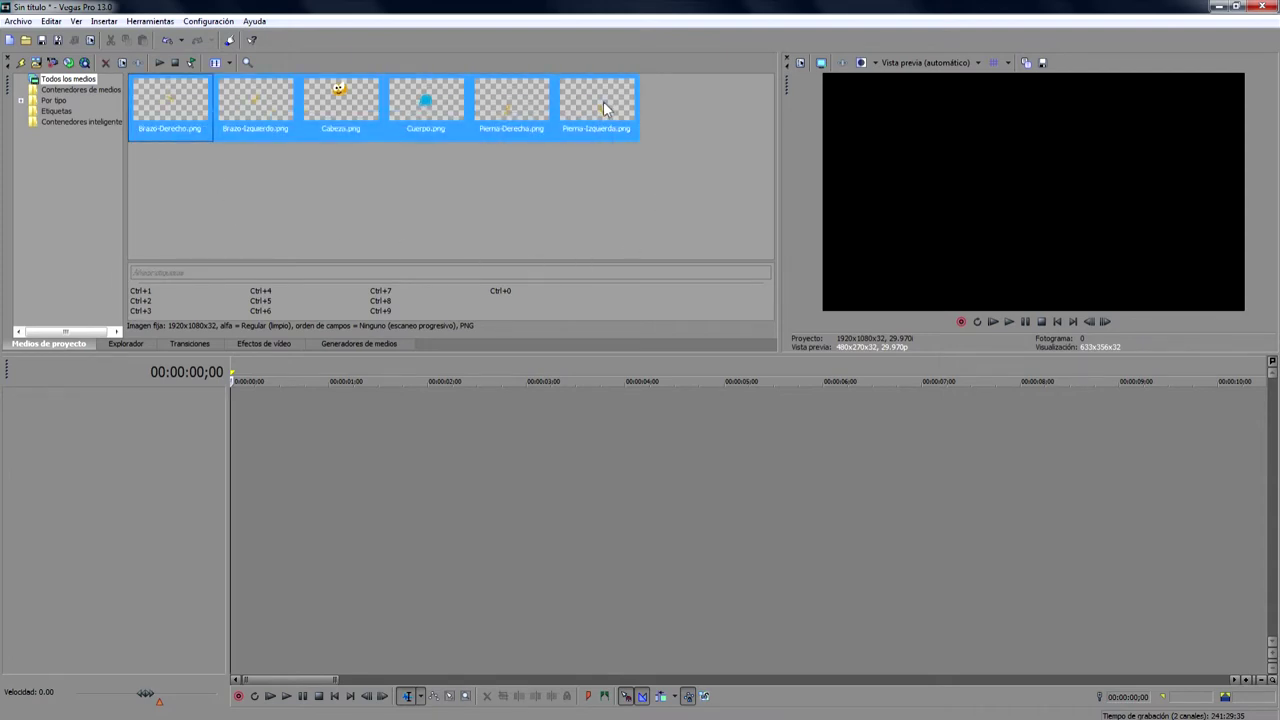
pyautogui.click(184, 150)
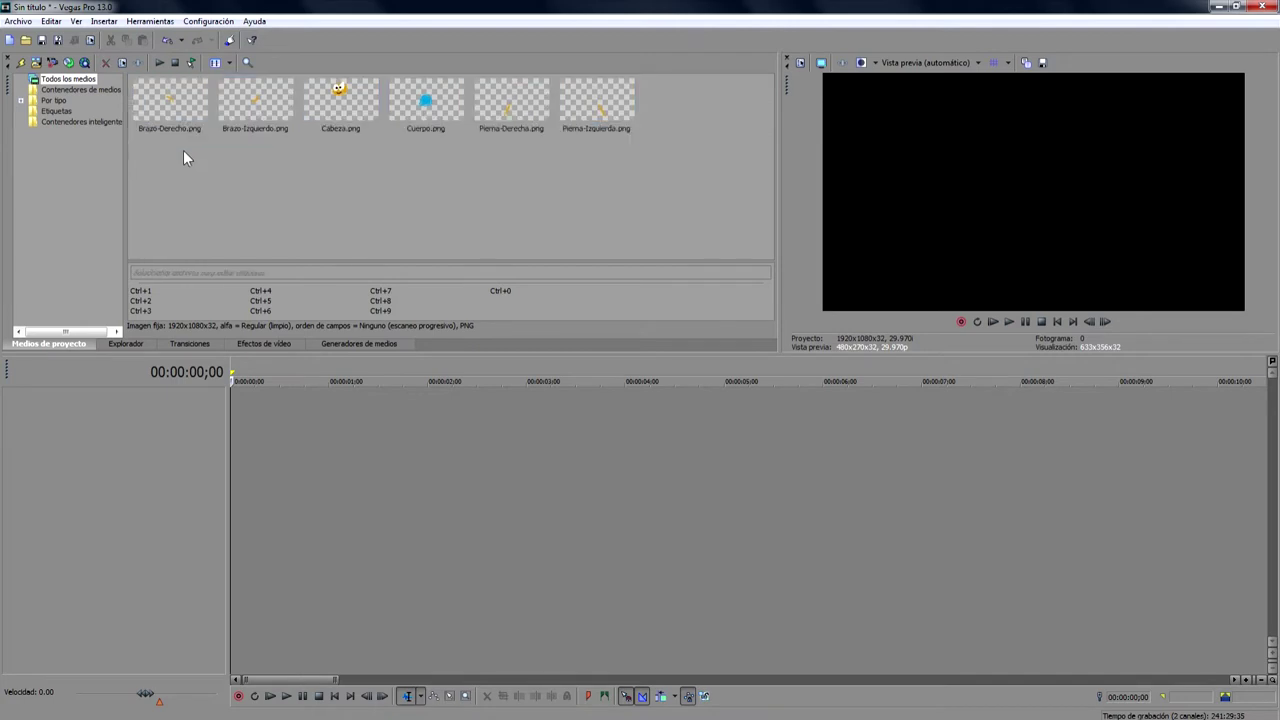
pyautogui.moveTo(270, 113); pyautogui.dragTo(328, 411)
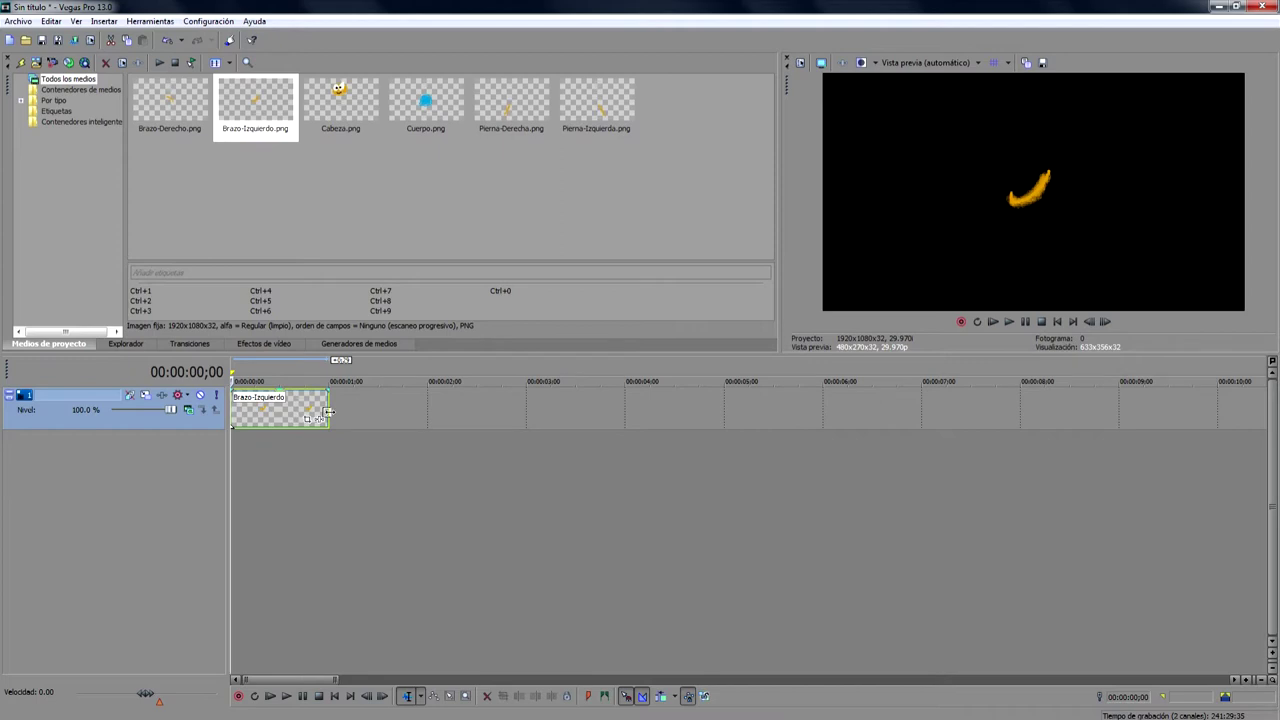
pyautogui.hotkey('ctrl', 'z')
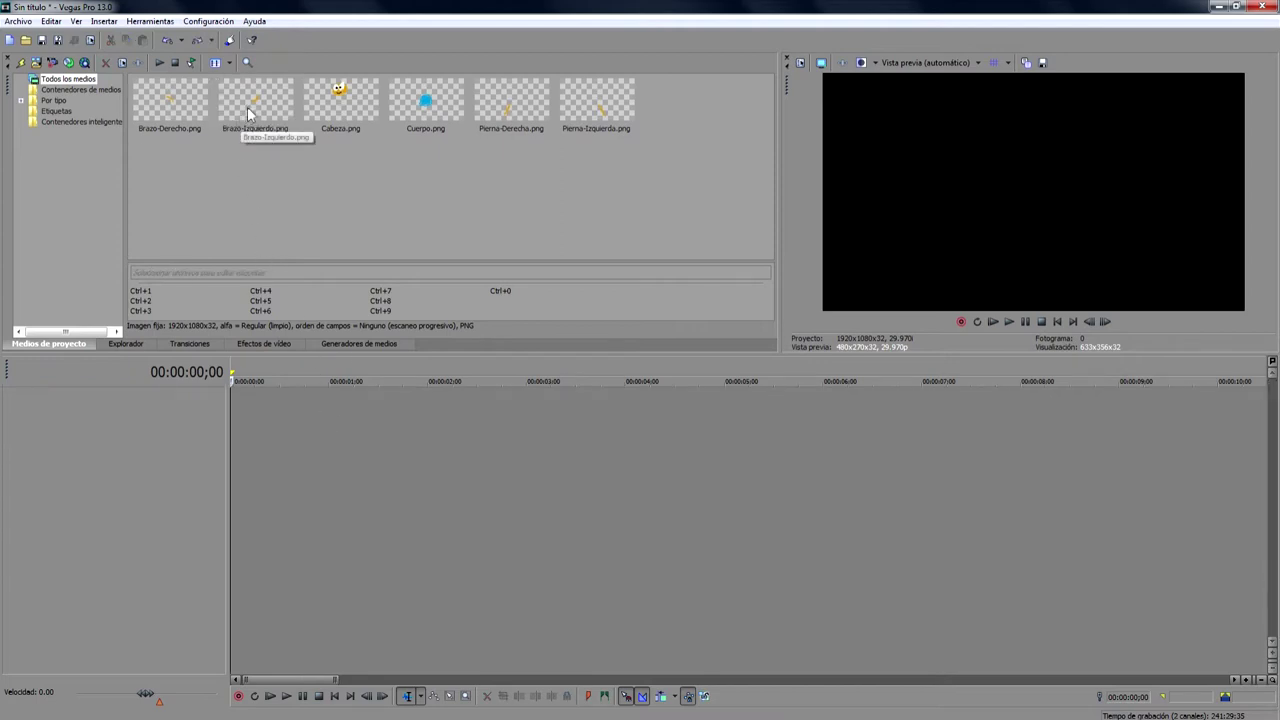
# Place Brazo-Izquierdo, Cabeza, Pierna-Izquierda, Cuerpo, Brazo-Derecho and Pierna-Derecha in that order on separate stacked tracks, all starting at 00:00:00;00
pyautogui.moveTo(252, 114); pyautogui.dragTo(268, 295)
pyautogui.moveTo(248, 439); pyautogui.dragTo(238, 445)
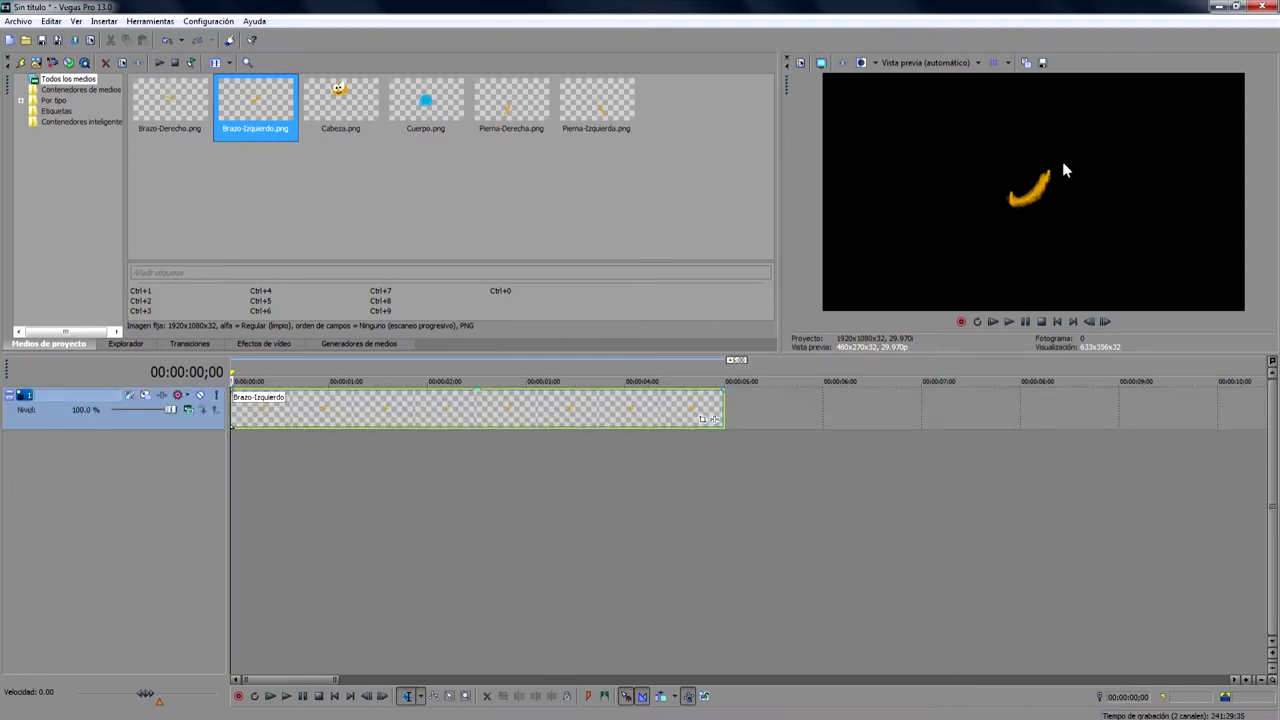
pyautogui.moveTo(340, 100); pyautogui.dragTo(234, 448)
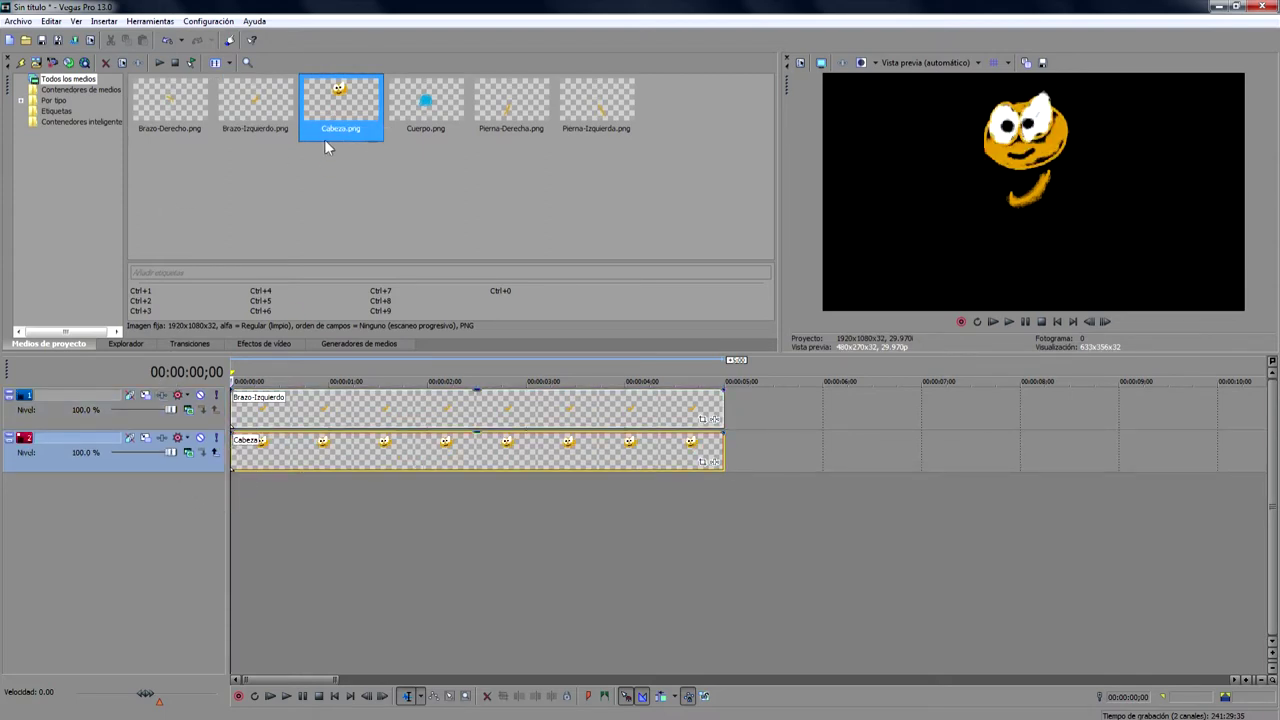
pyautogui.moveTo(593, 117); pyautogui.dragTo(200, 564)
pyautogui.moveTo(442, 108); pyautogui.dragTo(221, 538)
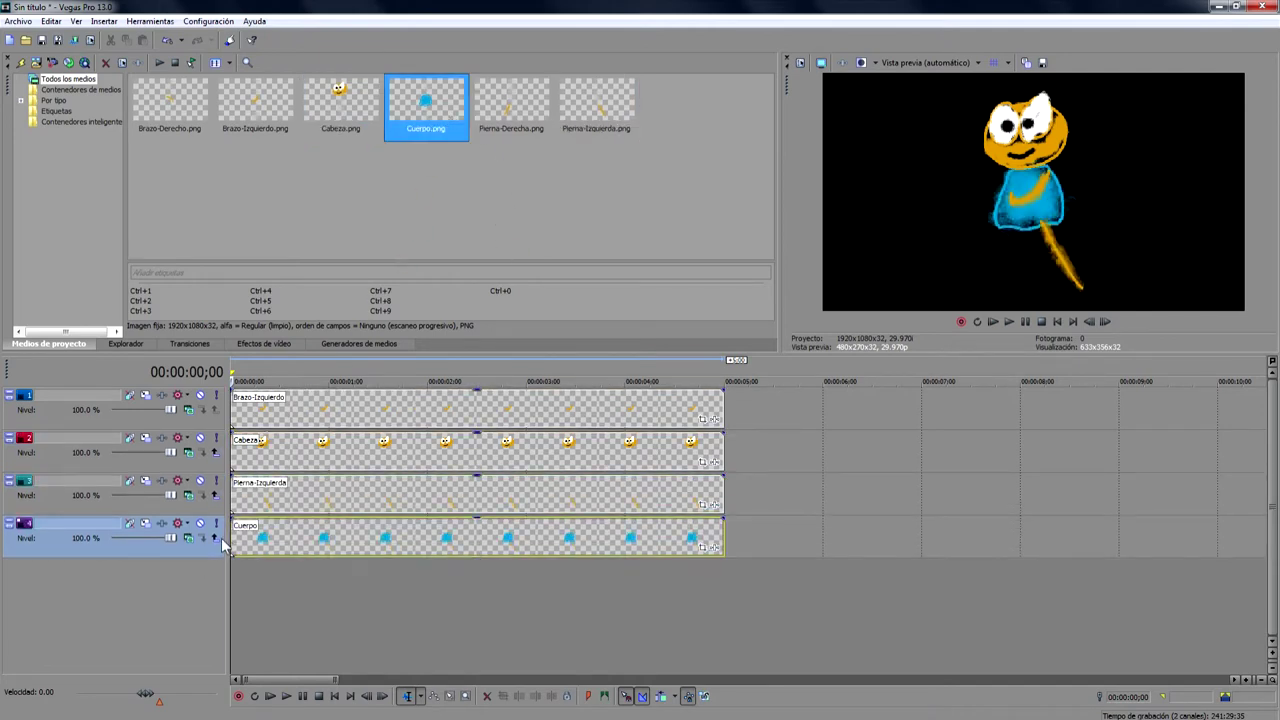
pyautogui.moveTo(166, 124); pyautogui.dragTo(228, 597)
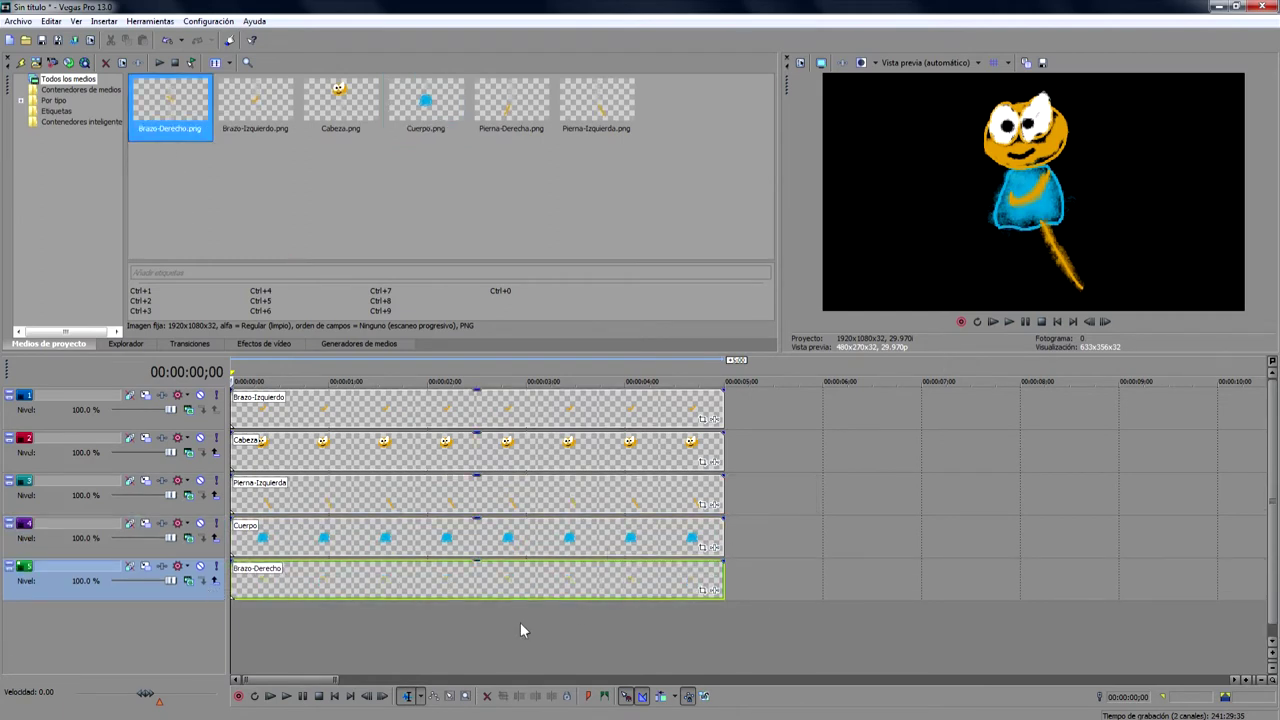
pyautogui.moveTo(511, 120); pyautogui.dragTo(234, 618)
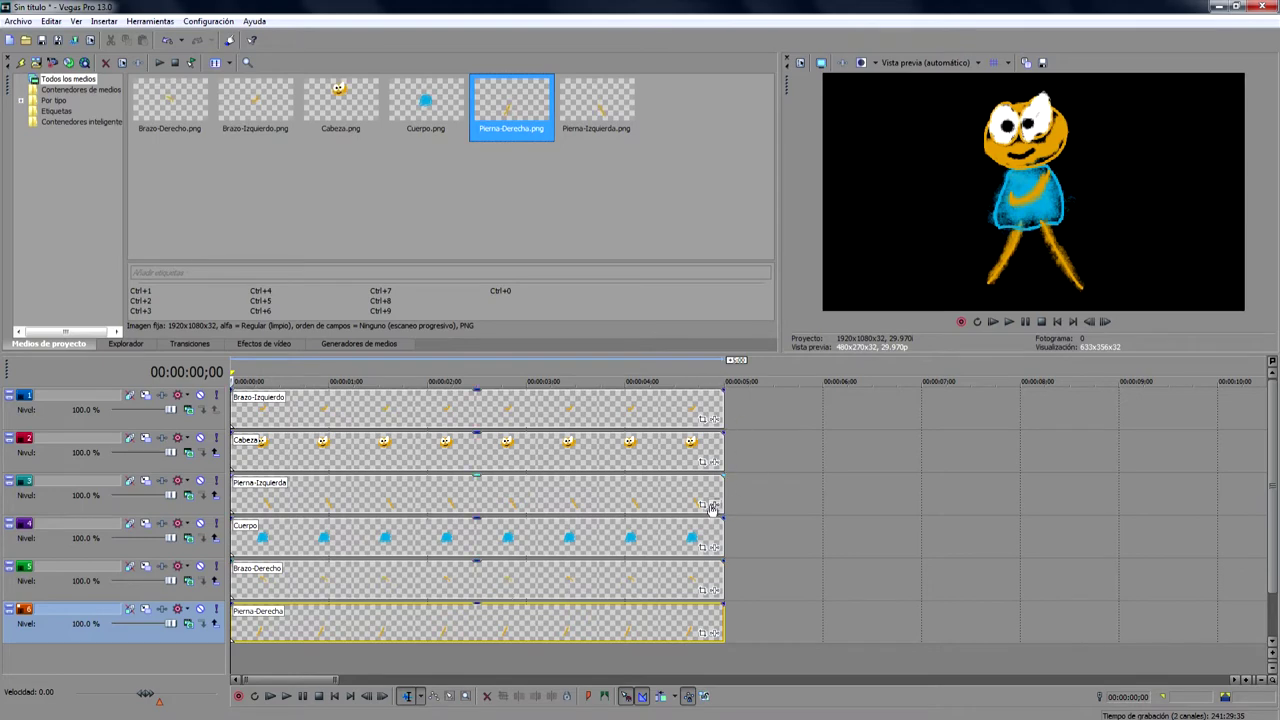
# In Brazo-Izquierdo's event pan/crop, move the rotation centre to the shoulder at about 1,025.9, 446.4 and rotate the start pose to about 68.9°
pyautogui.click(703, 421)
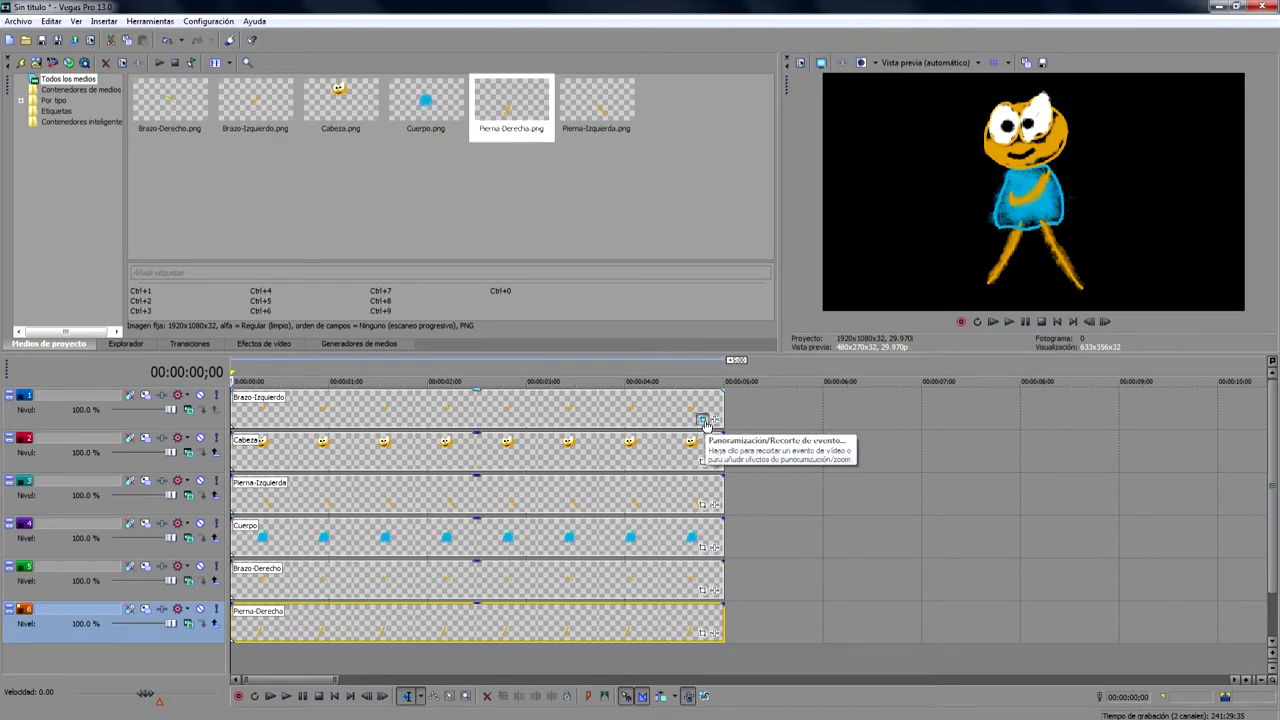
pyautogui.moveTo(1044, 157); pyautogui.dragTo(491, 195)
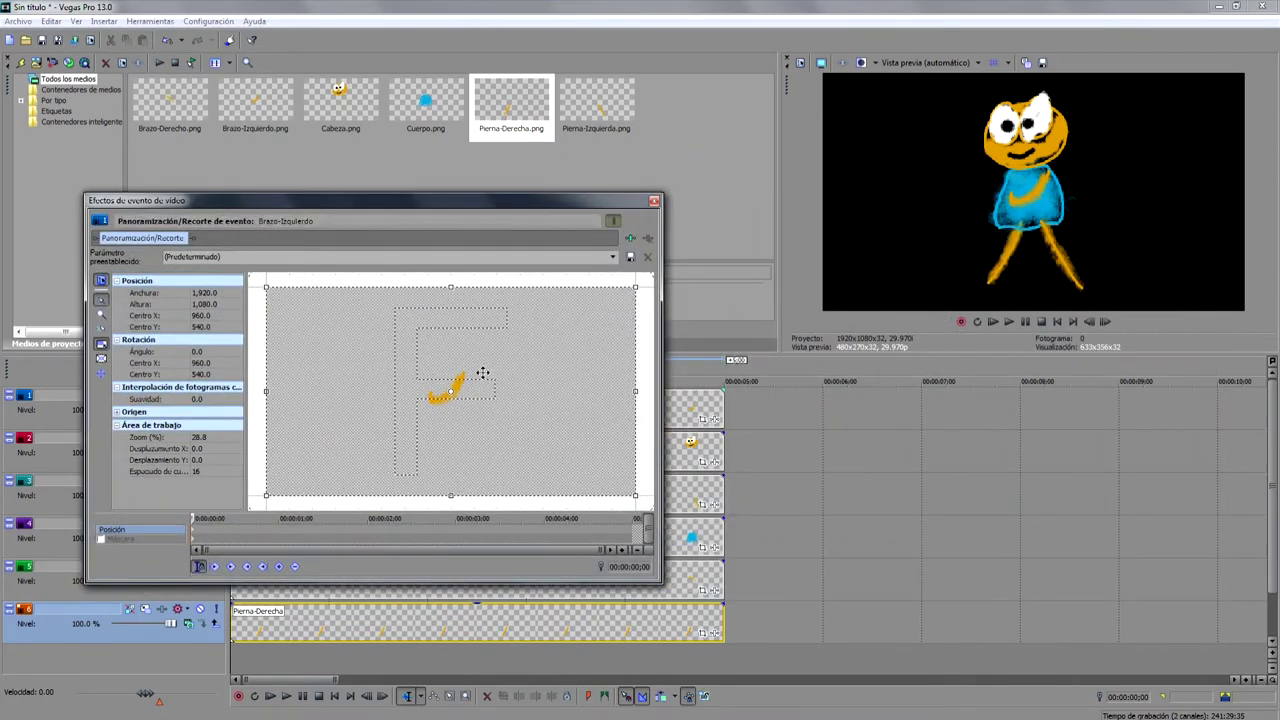
pyautogui.moveTo(449, 391); pyautogui.dragTo(462, 374)
pyautogui.moveTo(571, 272); pyautogui.dragTo(641, 357)
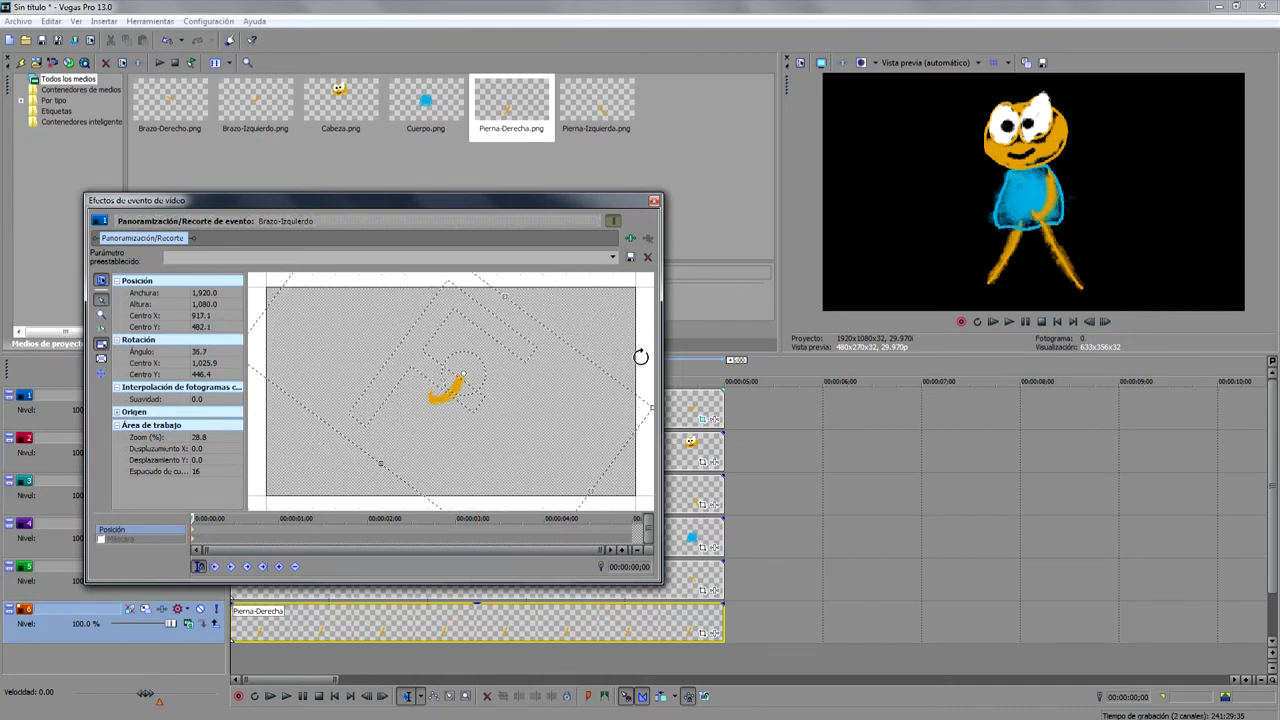
pyautogui.moveTo(603, 297); pyautogui.dragTo(600, 381)
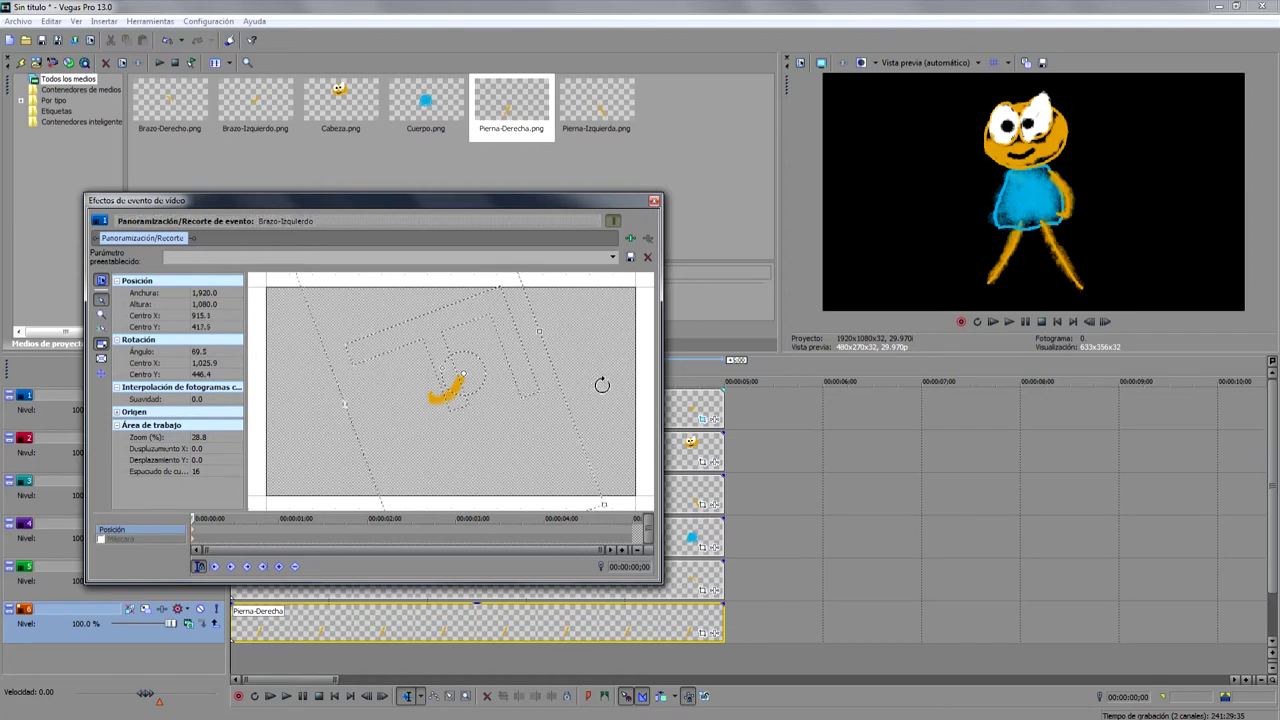
# Create a keyframe at 00:00:00;15 with Brazo-Izquierdo rotated to about -32.3°, and step between the two keyframes to check the swing
pyautogui.click(234, 525)
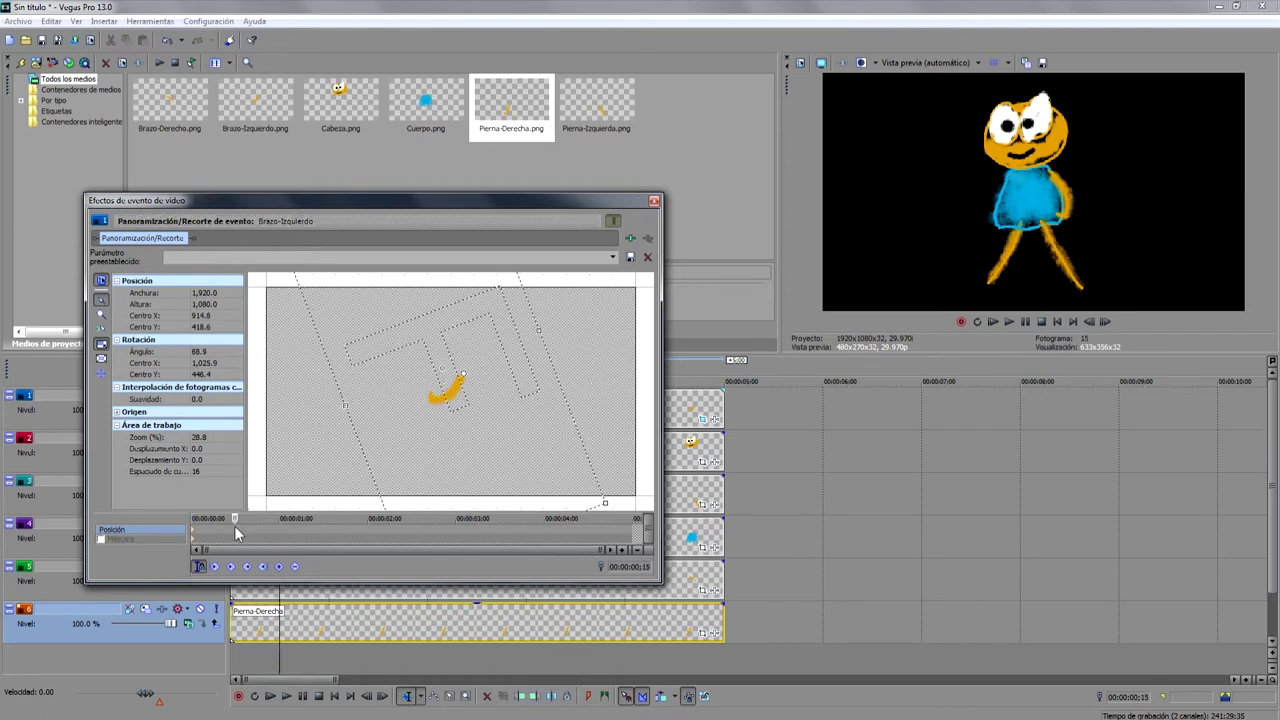
pyautogui.moveTo(566, 341); pyautogui.dragTo(416, 276)
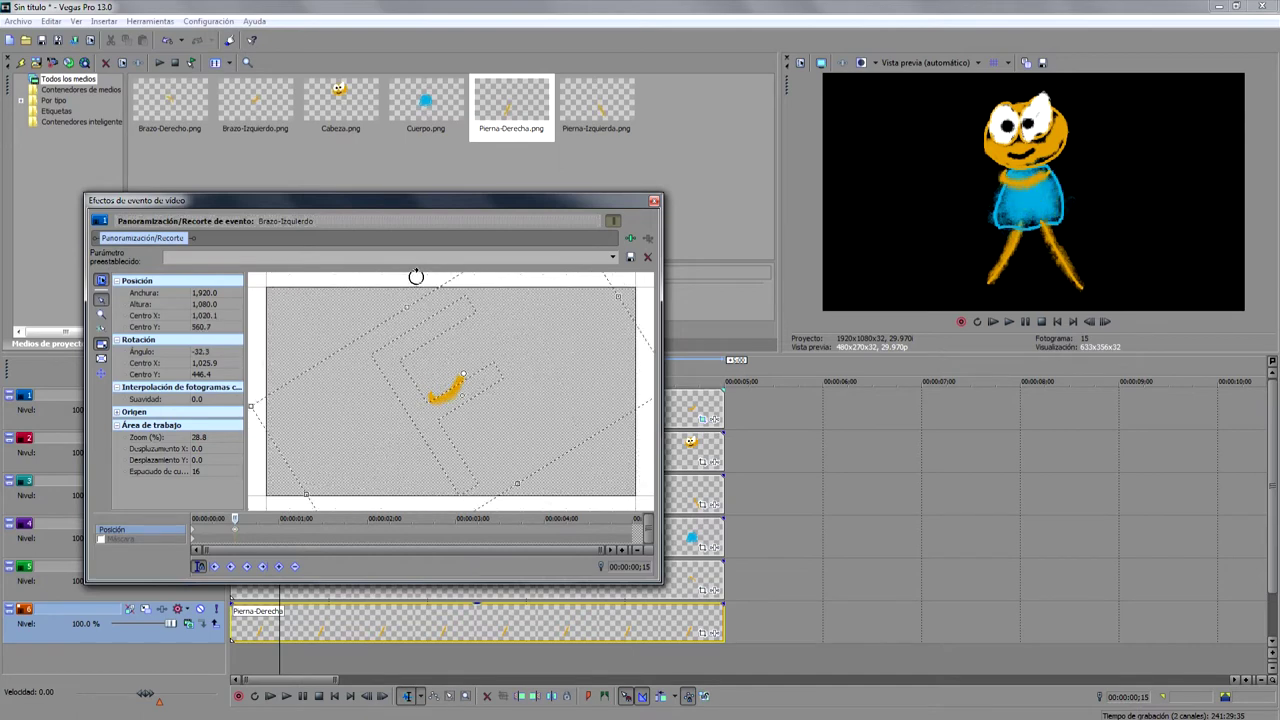
pyautogui.click(231, 567)
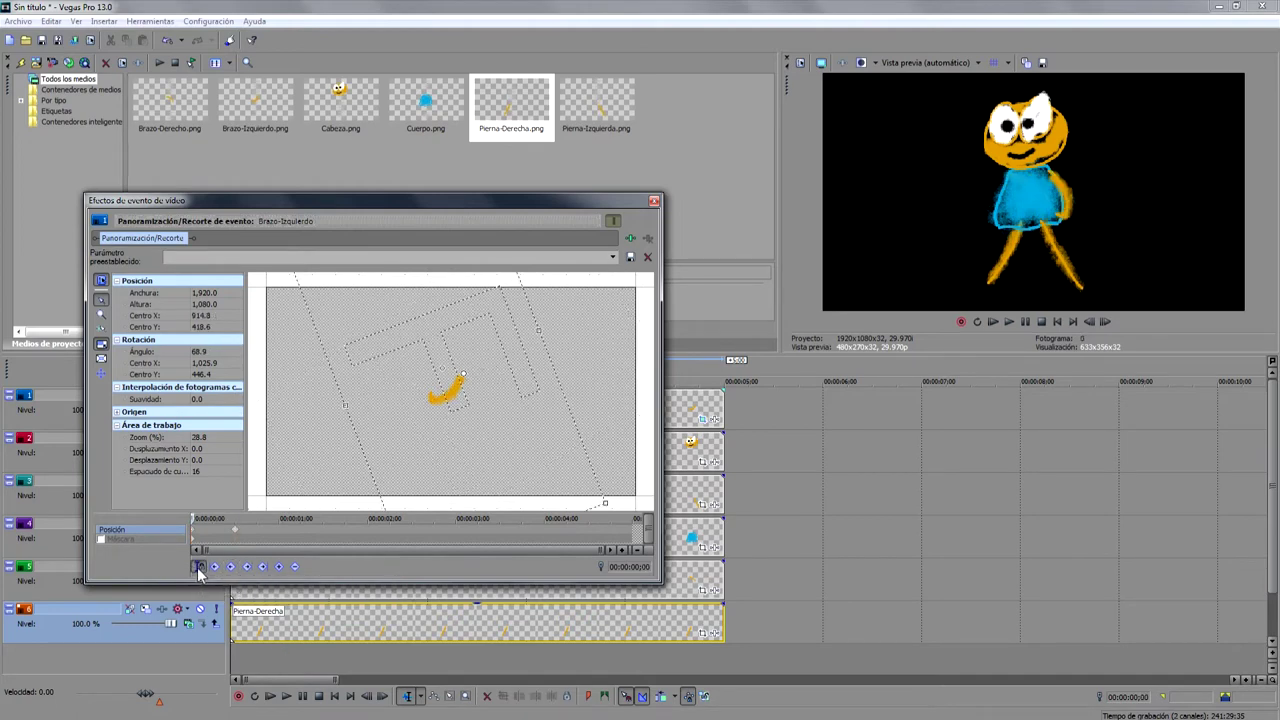
pyautogui.click(197, 568)
pyautogui.click(248, 567)
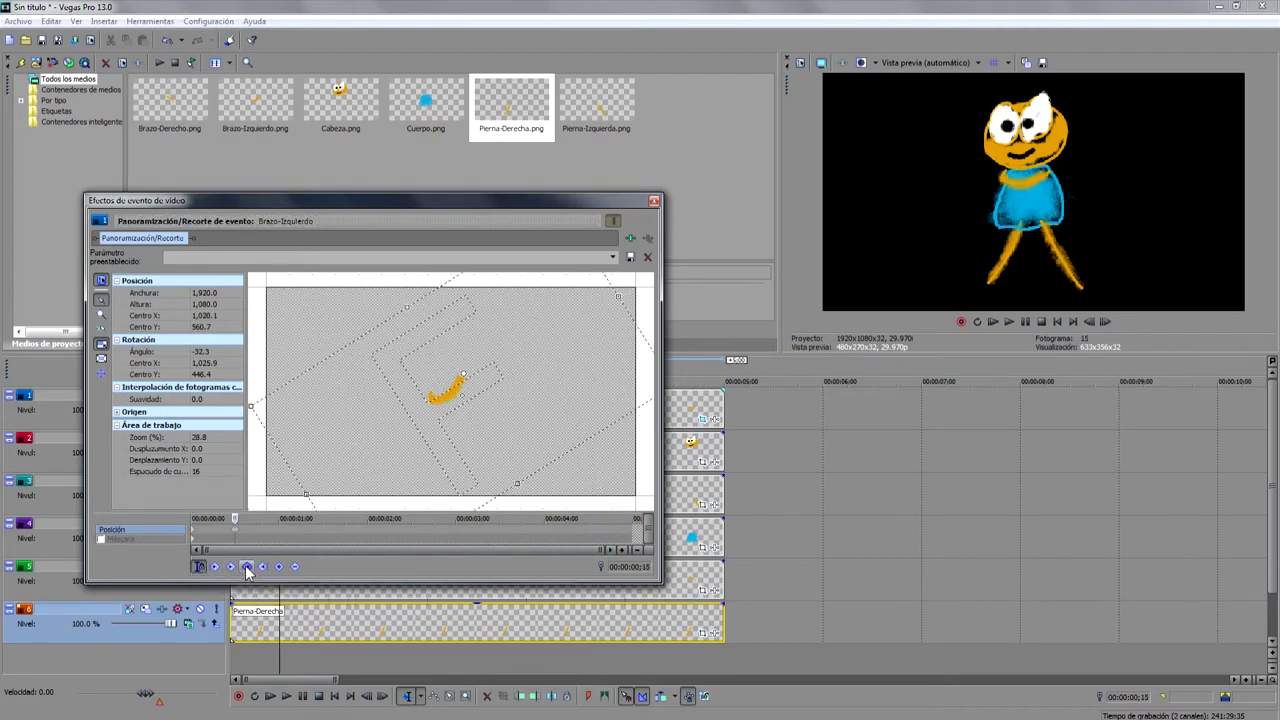
# Copy Brazo-Izquierdo's first two pose keyframes to 00:00:01;00 and 00:00:01;15
pyautogui.click(197, 535)
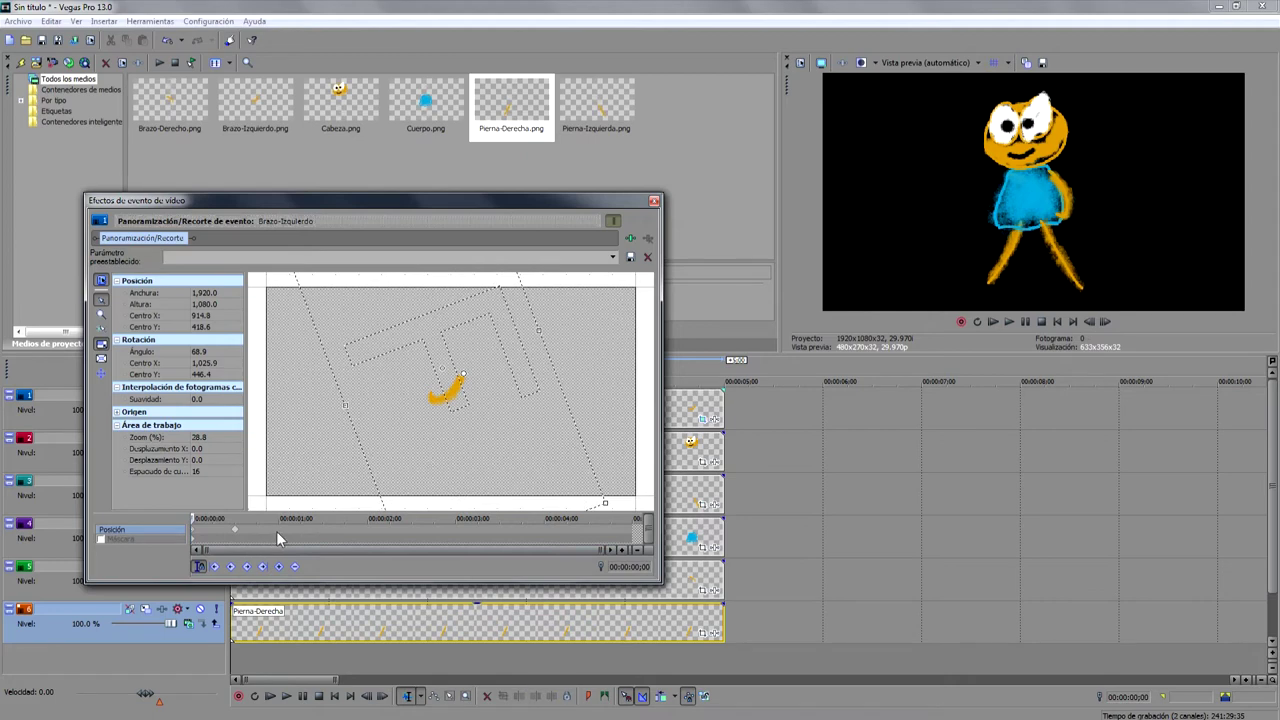
pyautogui.click(278, 530)
pyautogui.rightClick(236, 532)
pyautogui.click(268, 556)
pyautogui.click(322, 527)
pyautogui.rightClick(322, 528)
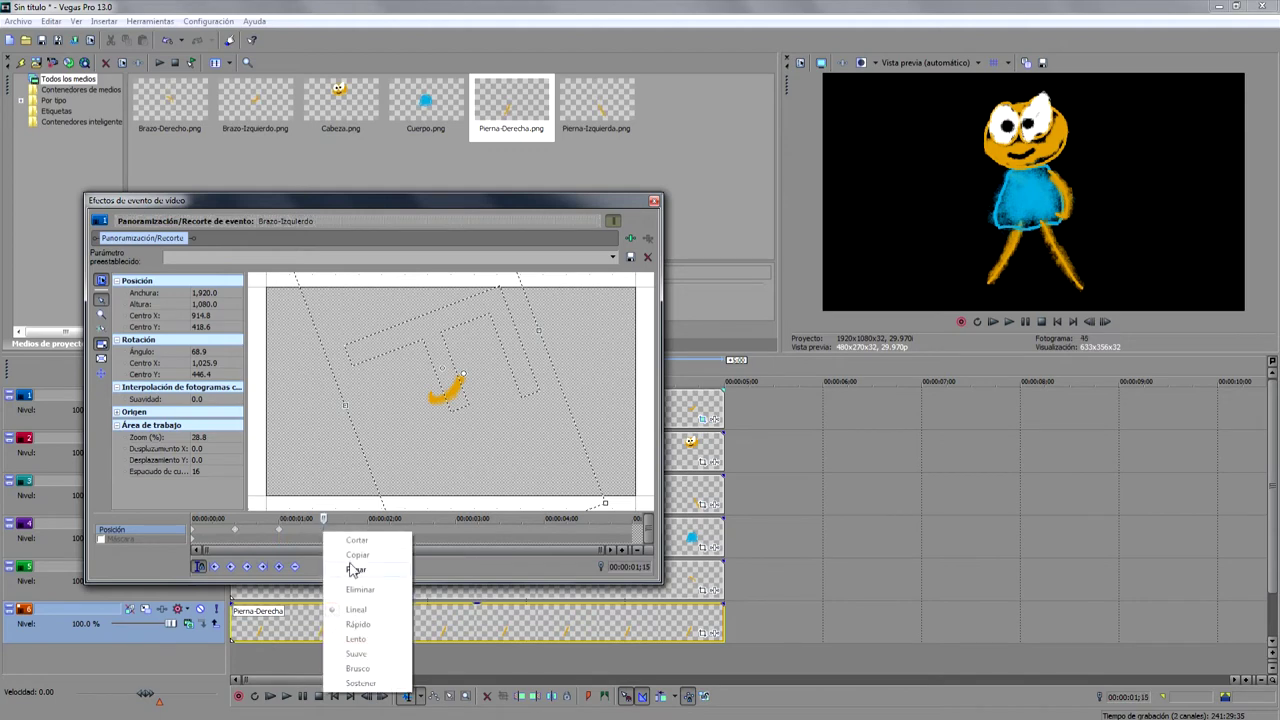
pyautogui.click(355, 569)
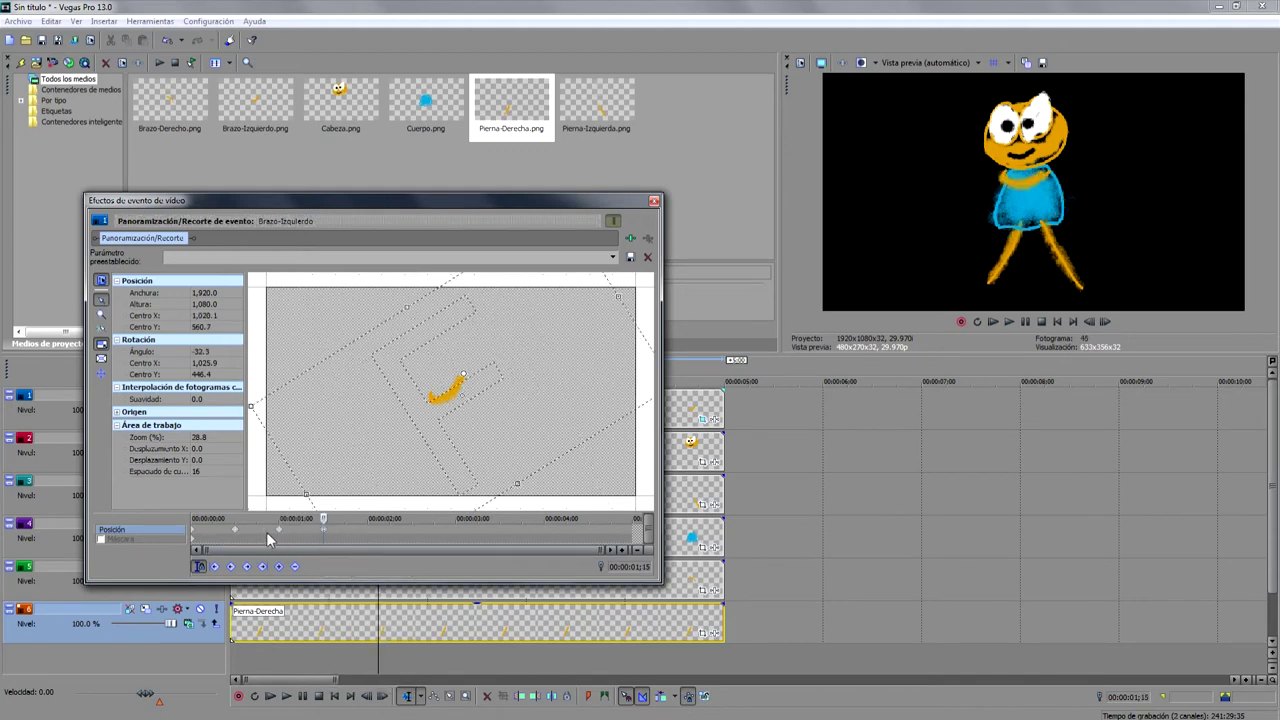
# Copy the 00:00:01;00 and 00:00:01;15 keyframes to 00:00:02;00 and 00:00:02;15
pyautogui.rightClick(281, 532)
pyautogui.click(314, 551)
pyautogui.click(367, 528)
pyautogui.rightClick(367, 528)
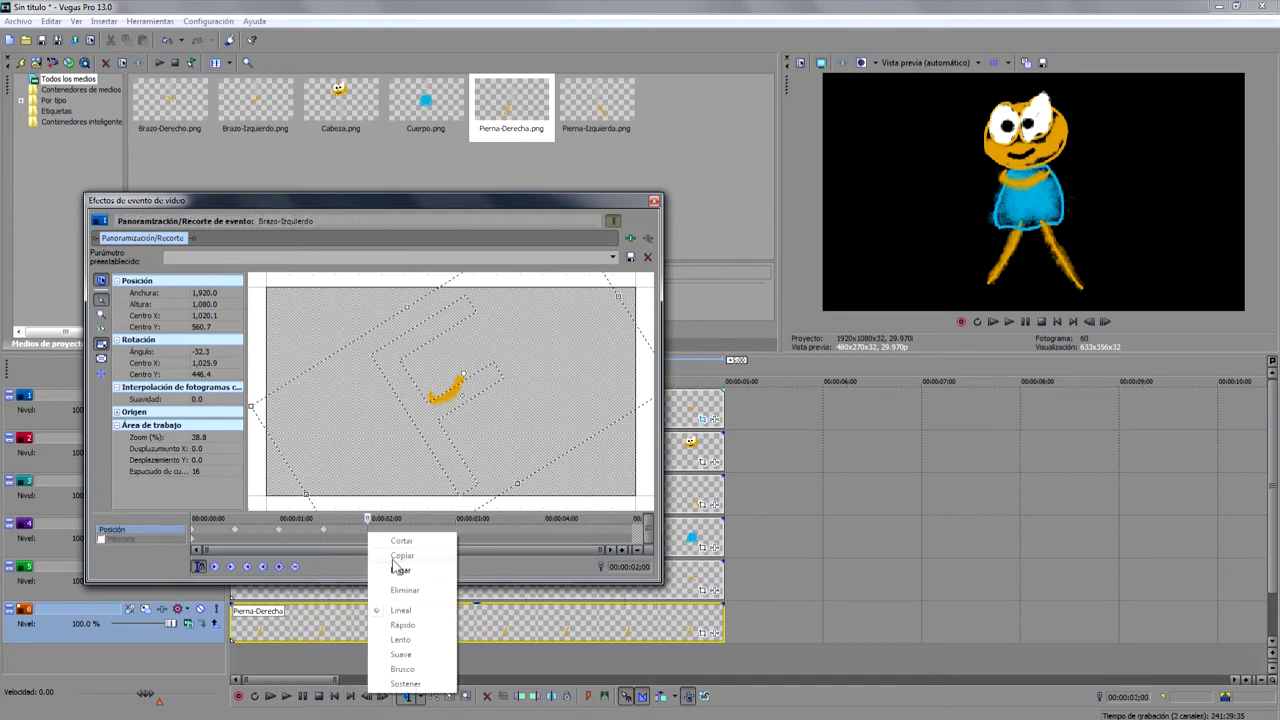
pyautogui.click(374, 567)
pyautogui.rightClick(325, 530)
pyautogui.click(352, 554)
pyautogui.click(411, 528)
pyautogui.rightClick(412, 530)
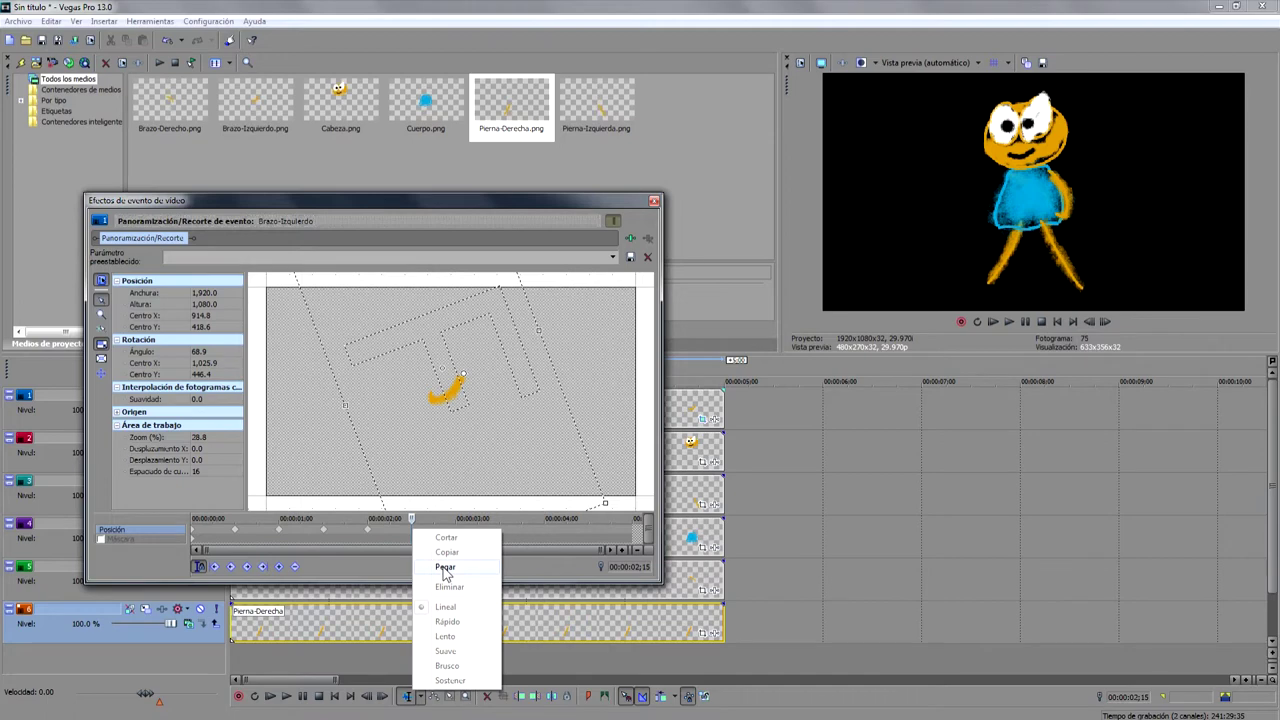
pyautogui.click(445, 567)
# Continue the alternating arm poses with pasted keyframes every half second from 00:00:03;00 to 00:00:04;00
pyautogui.click(350, 522)
pyautogui.rightClick(367, 530)
pyautogui.click(389, 558)
pyautogui.click(456, 522)
pyautogui.rightClick(456, 525)
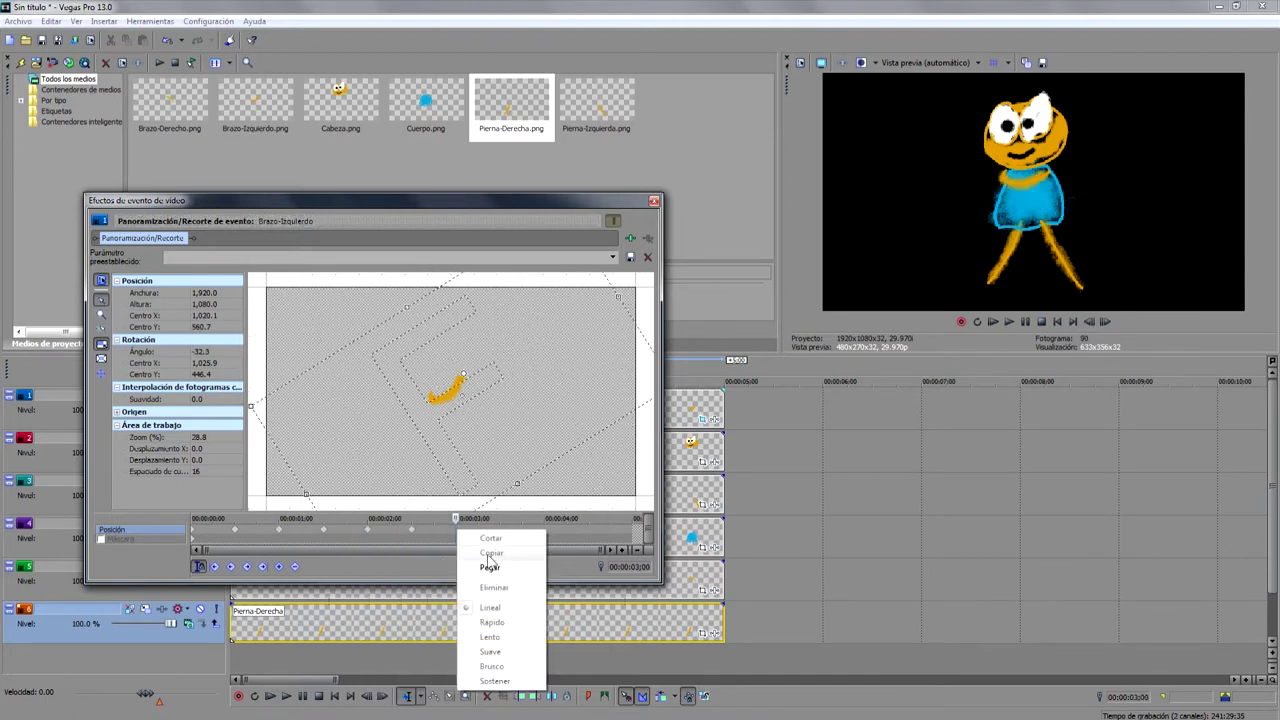
pyautogui.click(489, 567)
pyautogui.click(546, 530)
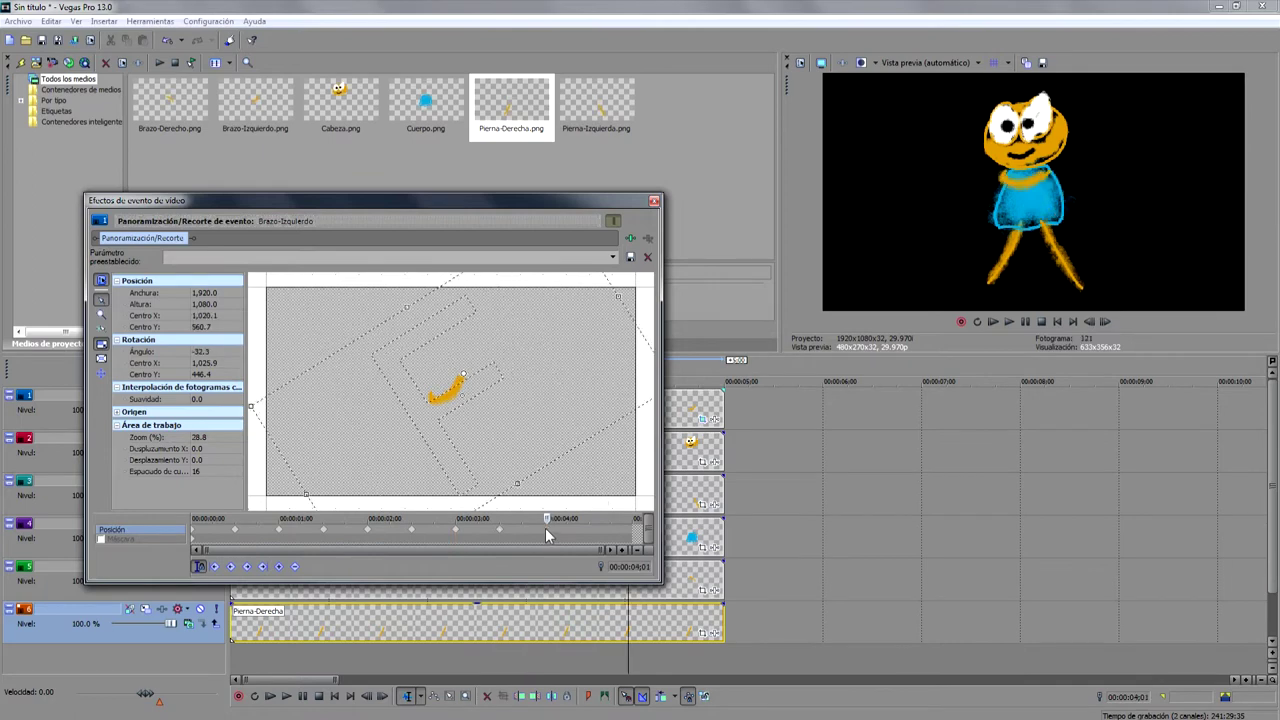
pyautogui.rightClick(545, 528)
pyautogui.click(582, 578)
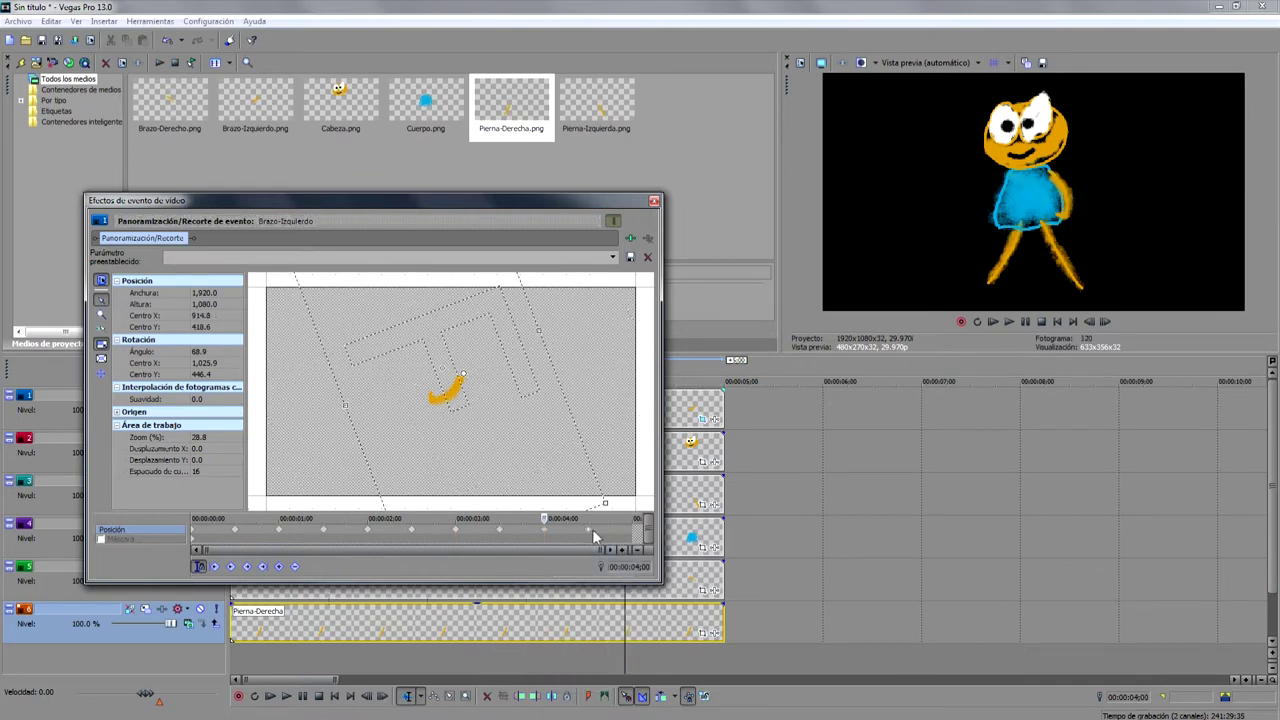
# Complete the arm swing with alternating pose keyframes at 00:00:04;15 and 00:00:05;00
pyautogui.click(587, 531)
pyautogui.rightClick(544, 530)
pyautogui.click(579, 557)
pyautogui.click(630, 531)
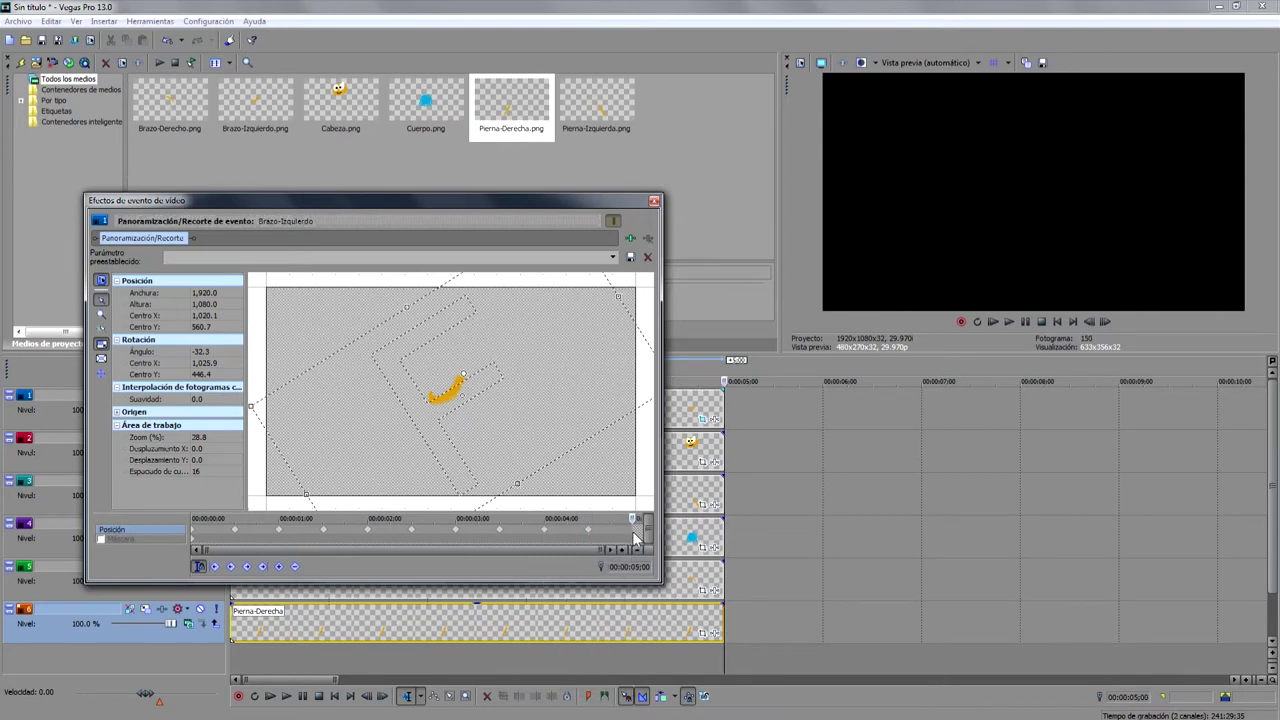
pyautogui.rightClick(632, 531)
pyautogui.click(660, 581)
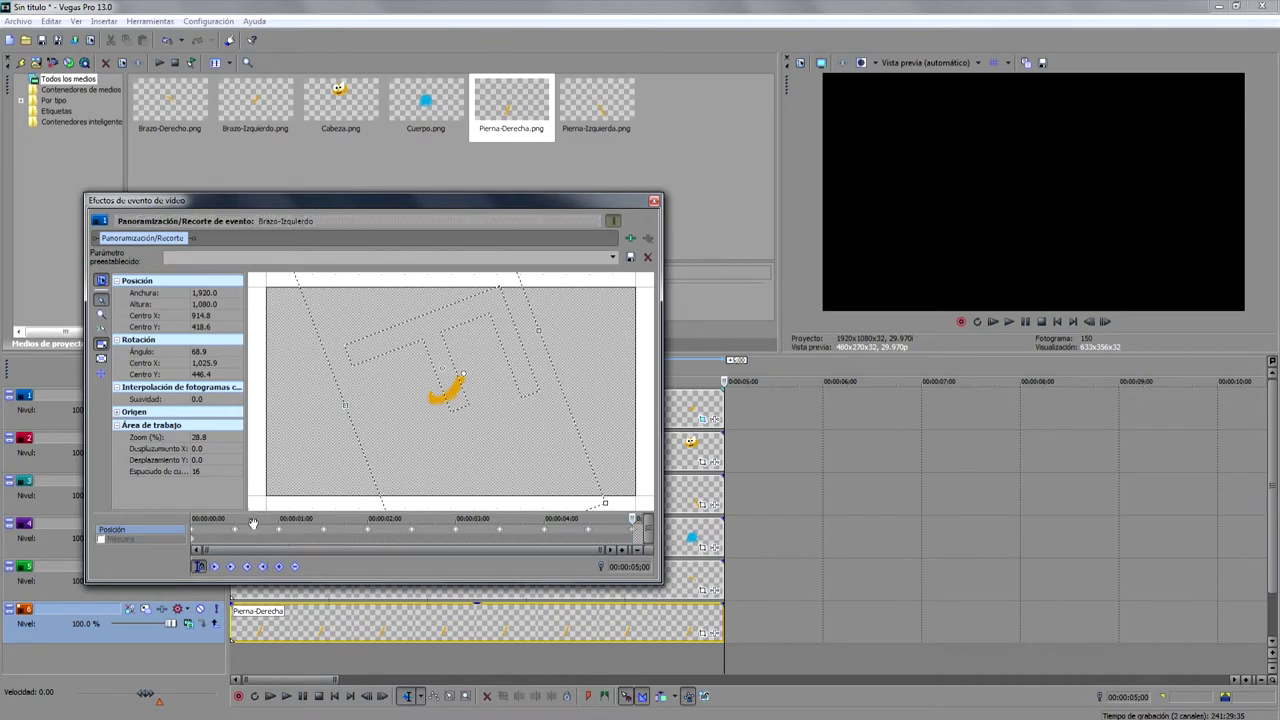
# Set Brazo-Izquierdo's position keyframes to smooth (Suave) interpolation and return to the start of the event
pyautogui.rightClick(417, 535)
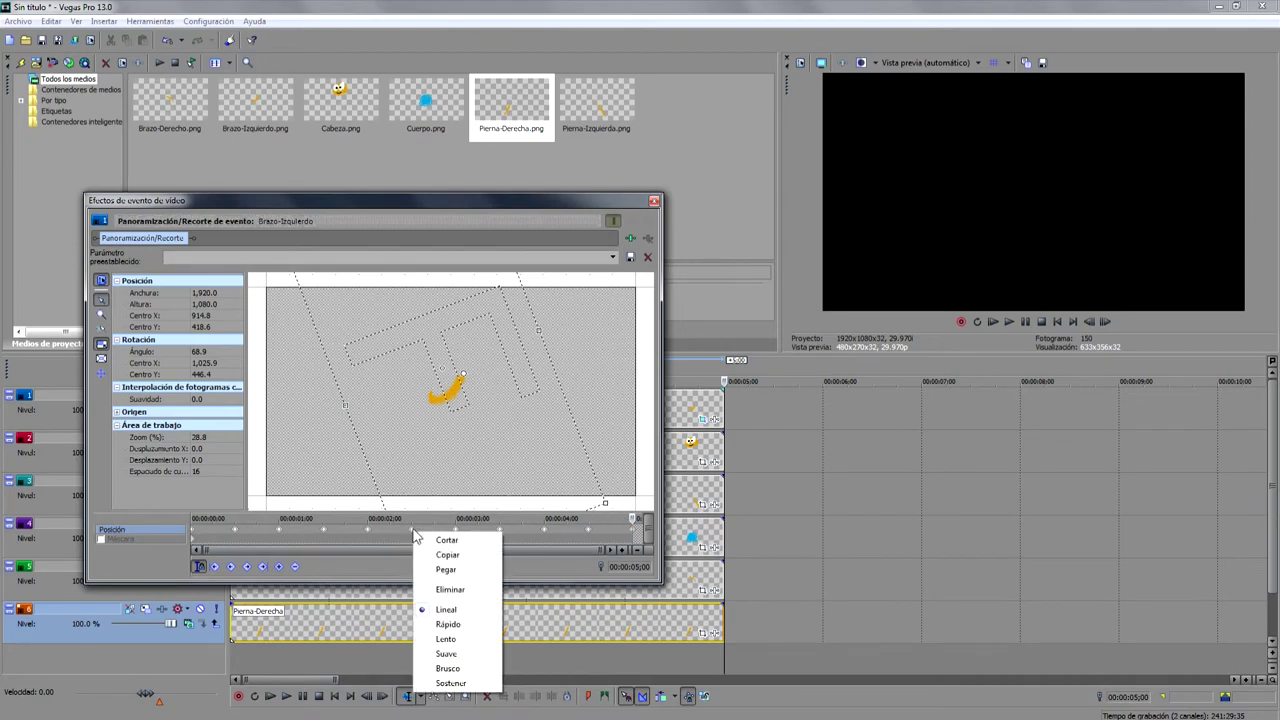
pyautogui.click(446, 655)
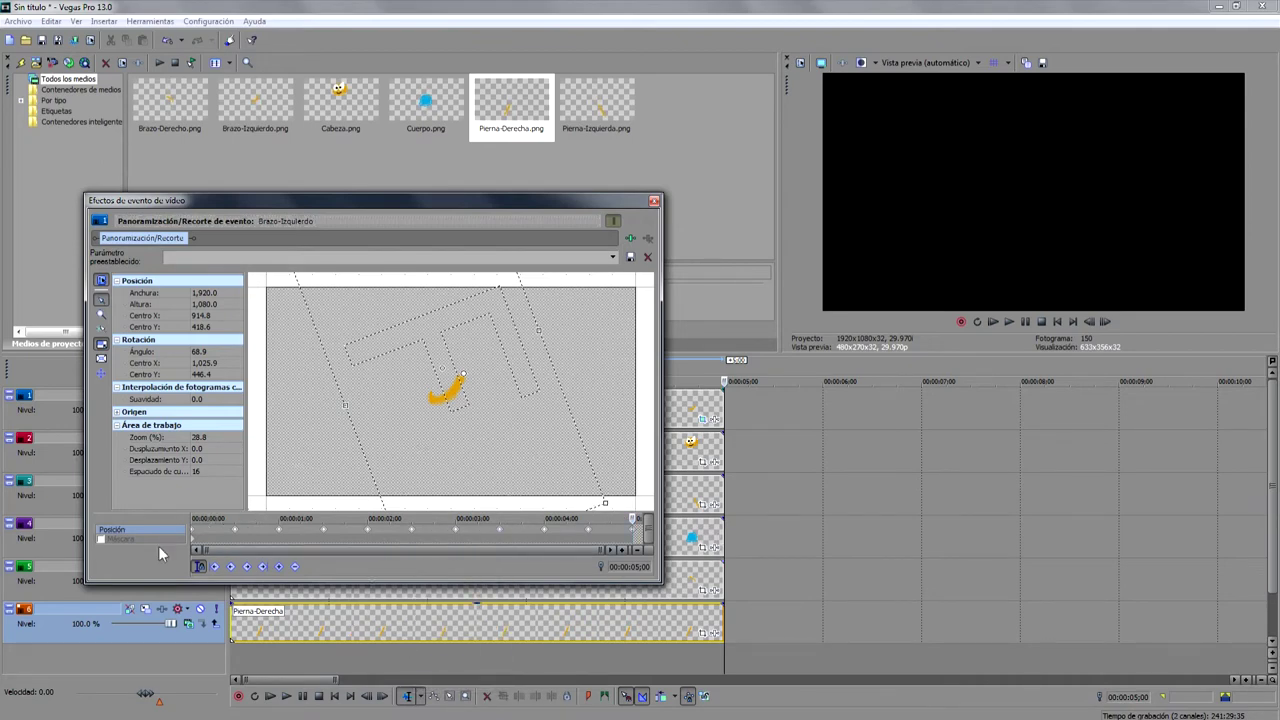
pyautogui.click(230, 566)
pyautogui.click(230, 566)
pyautogui.click(230, 566)
pyautogui.click(230, 566)
pyautogui.click(230, 566)
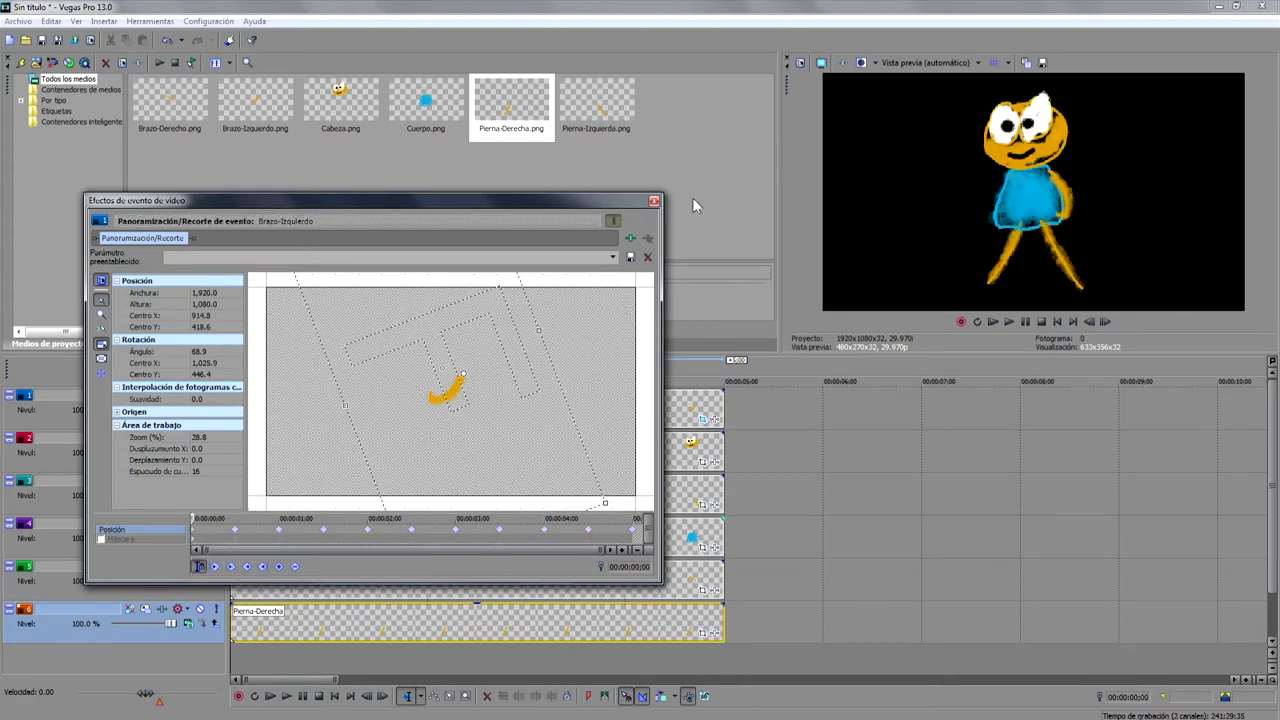
# Close the pan/crop window, play the timeline to check the left arm's swing, and pause the playback
pyautogui.click(654, 202)
pyautogui.click(995, 322)
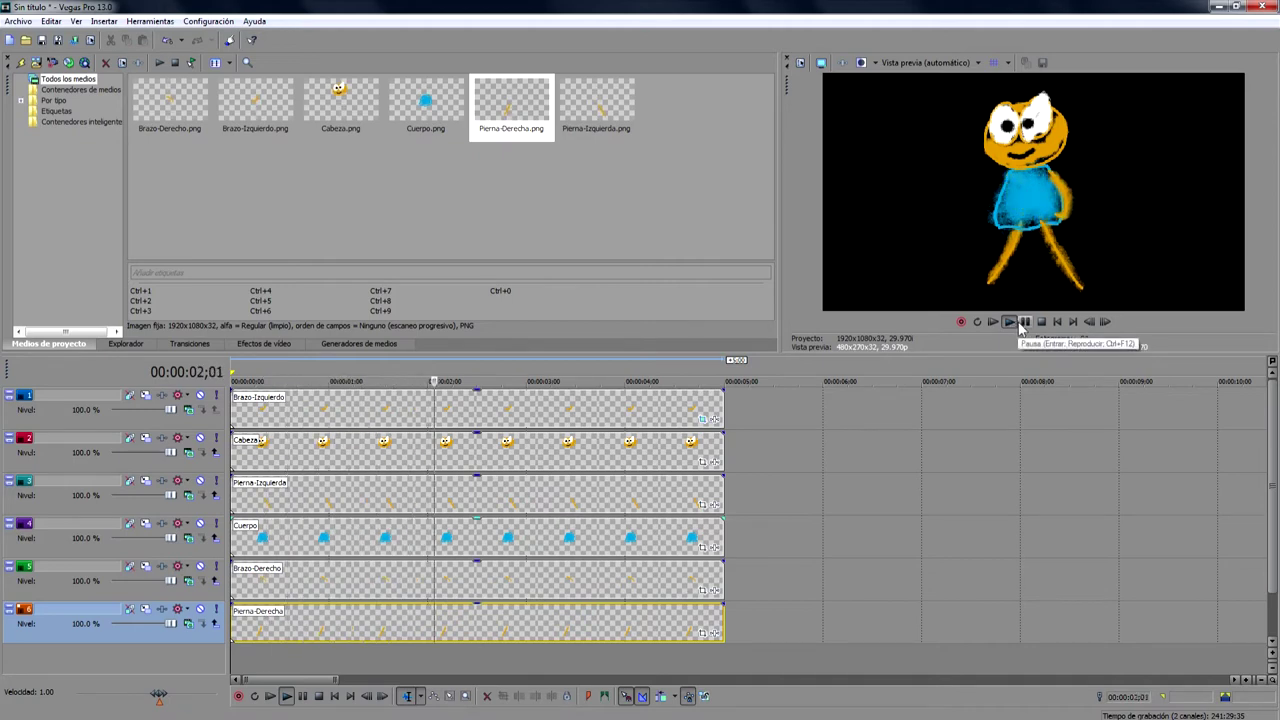
pyautogui.click(1024, 323)
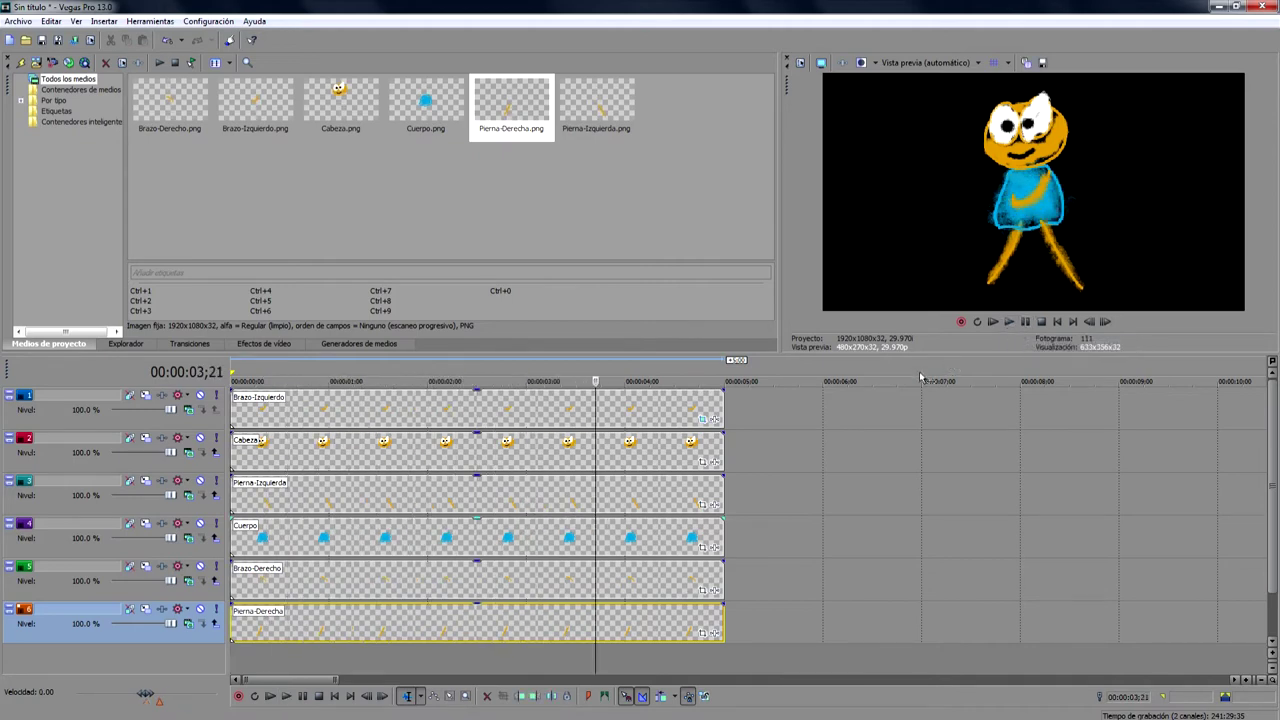
# Keyframe Cabeza in its pan/crop to rotate about the chin, from about -10.2° at the start to about 9.6° at 00:00:00;15
pyautogui.click(700, 461)
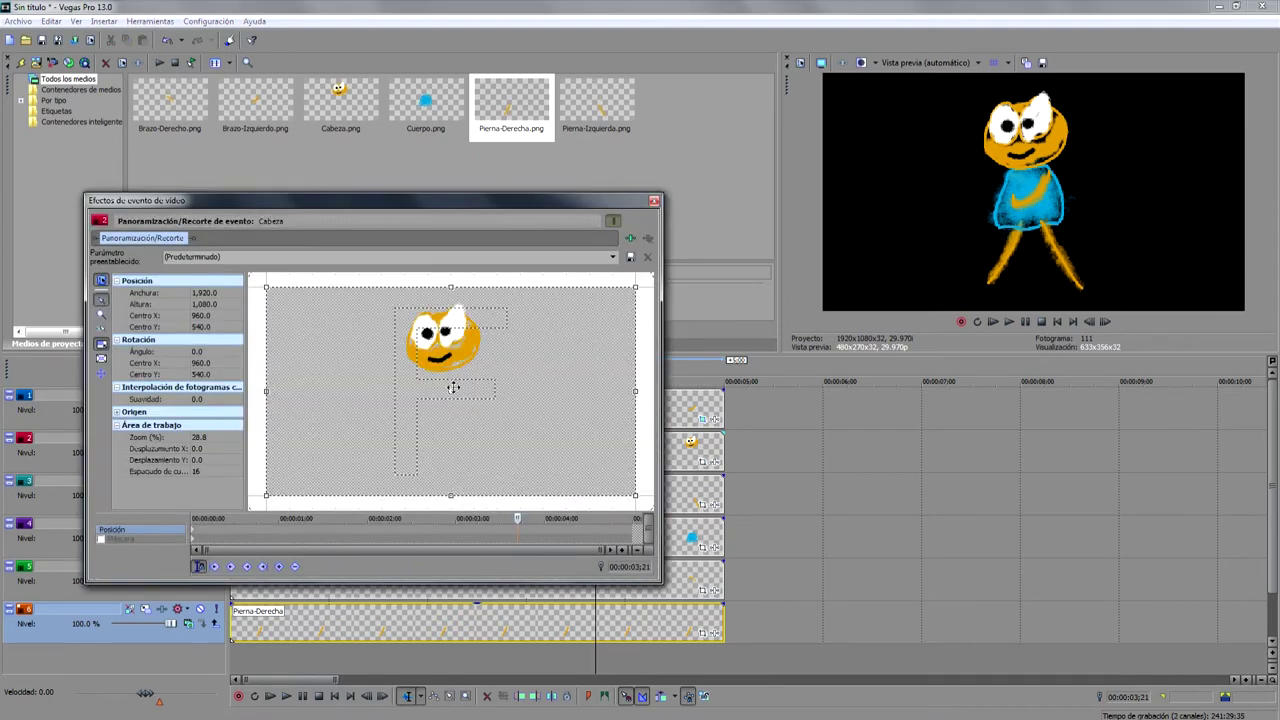
pyautogui.press('Home')
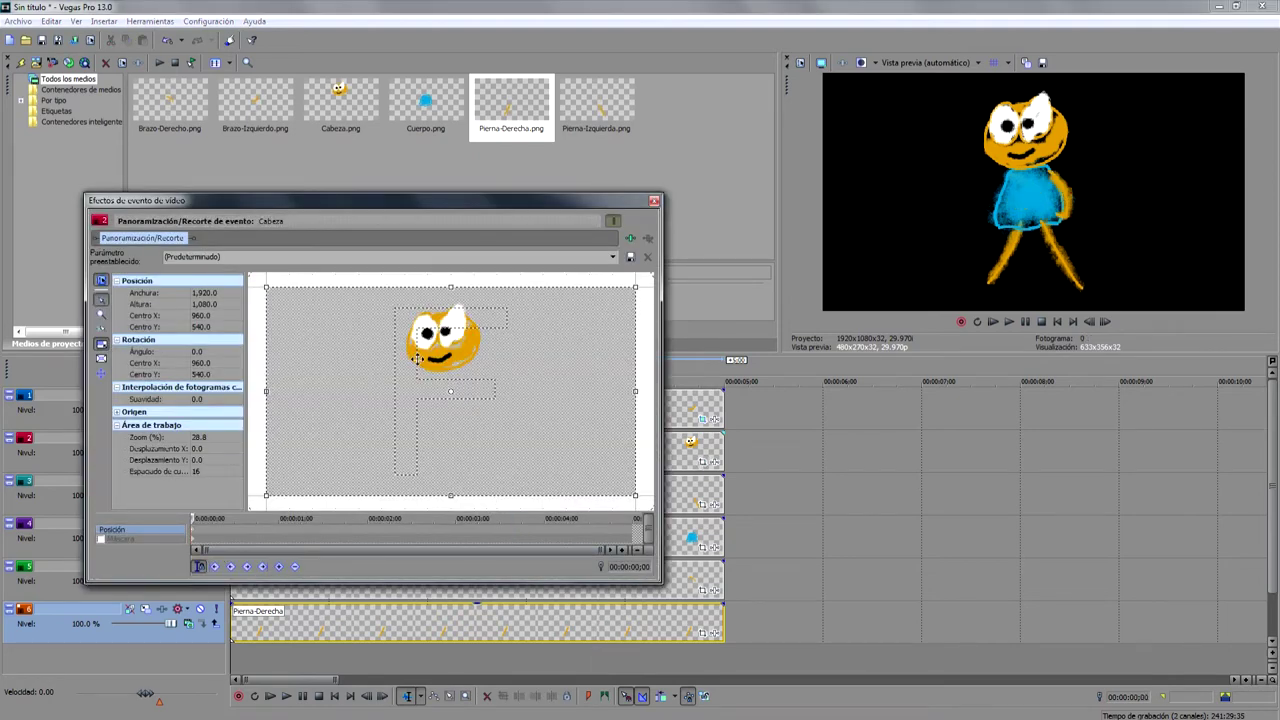
pyautogui.moveTo(453, 390); pyautogui.dragTo(454, 367)
pyautogui.moveTo(435, 280); pyautogui.dragTo(417, 279)
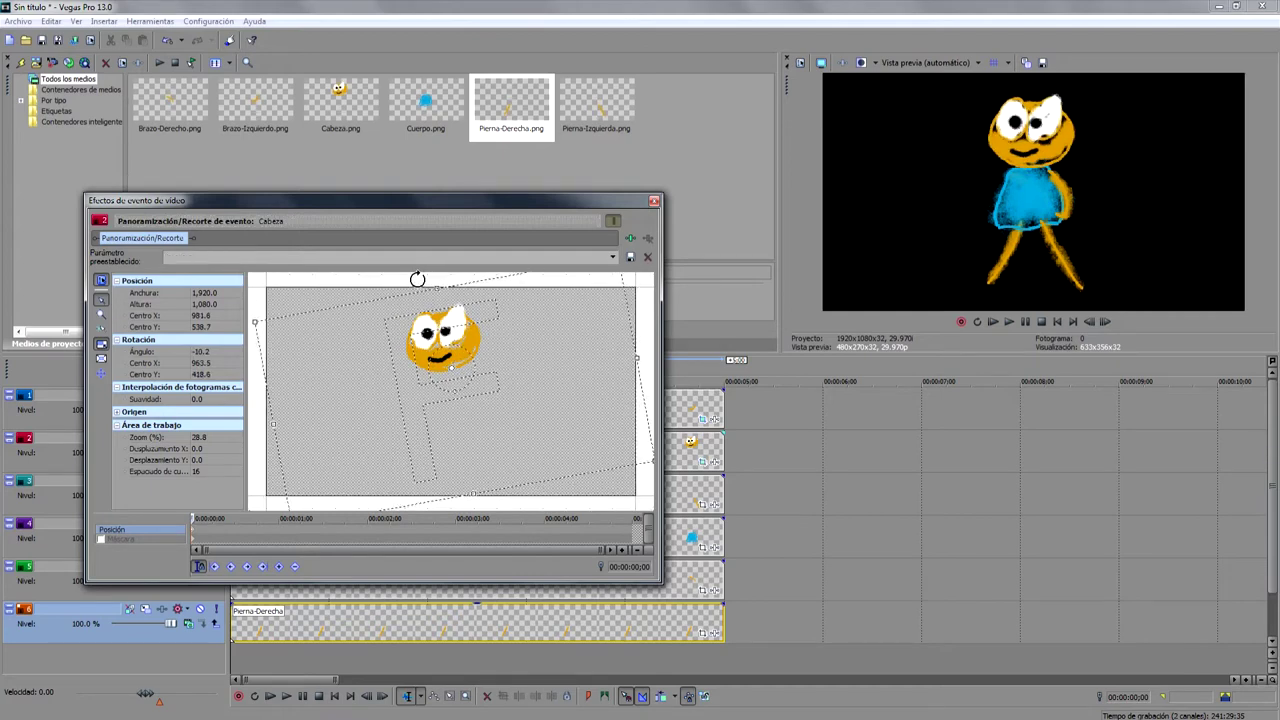
pyautogui.click(236, 530)
pyautogui.moveTo(308, 283); pyautogui.dragTo(384, 295)
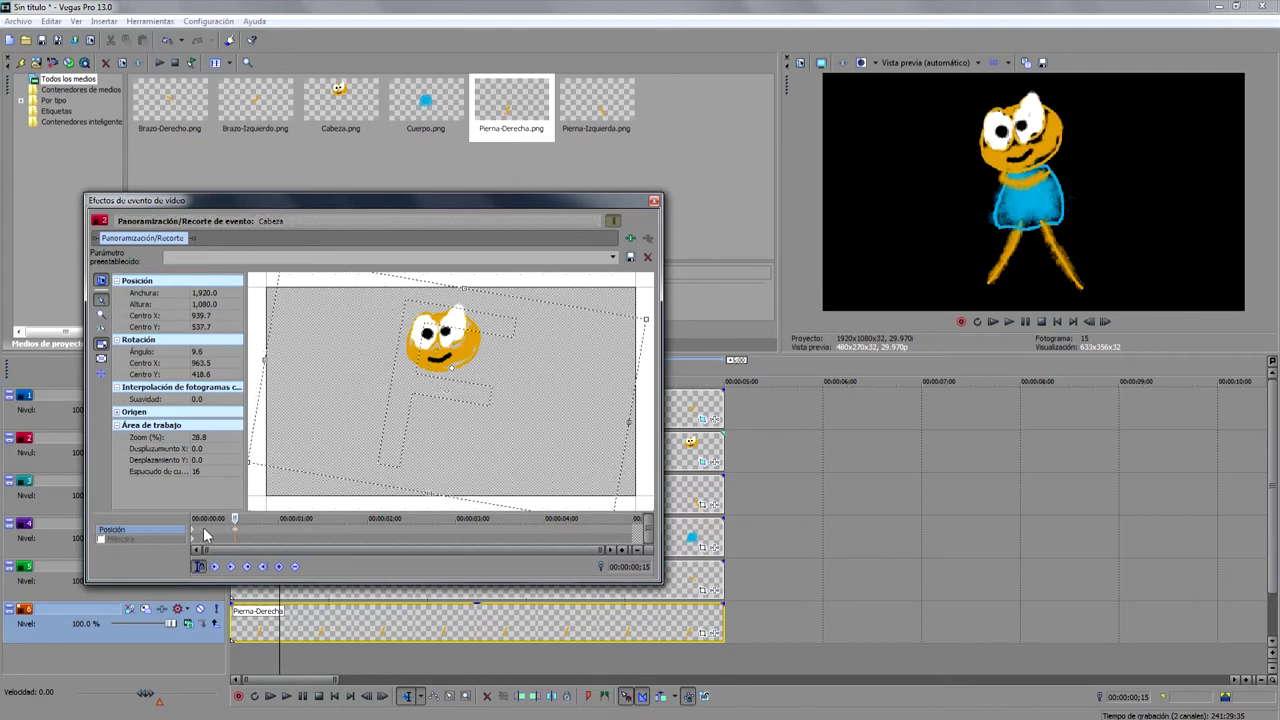
# Copy the head's starting pose keyframe and paste it at 00:00:01;00
pyautogui.rightClick(195, 535)
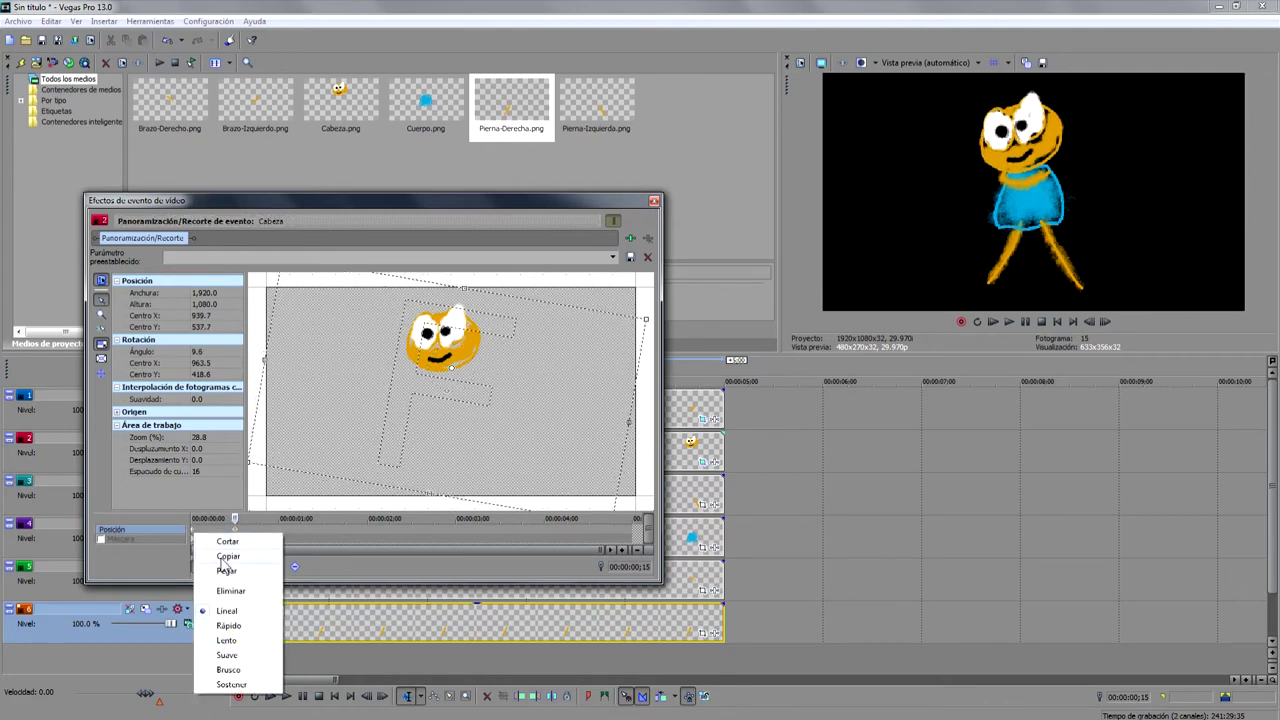
pyautogui.click(215, 574)
pyautogui.click(279, 531)
pyautogui.rightClick(279, 531)
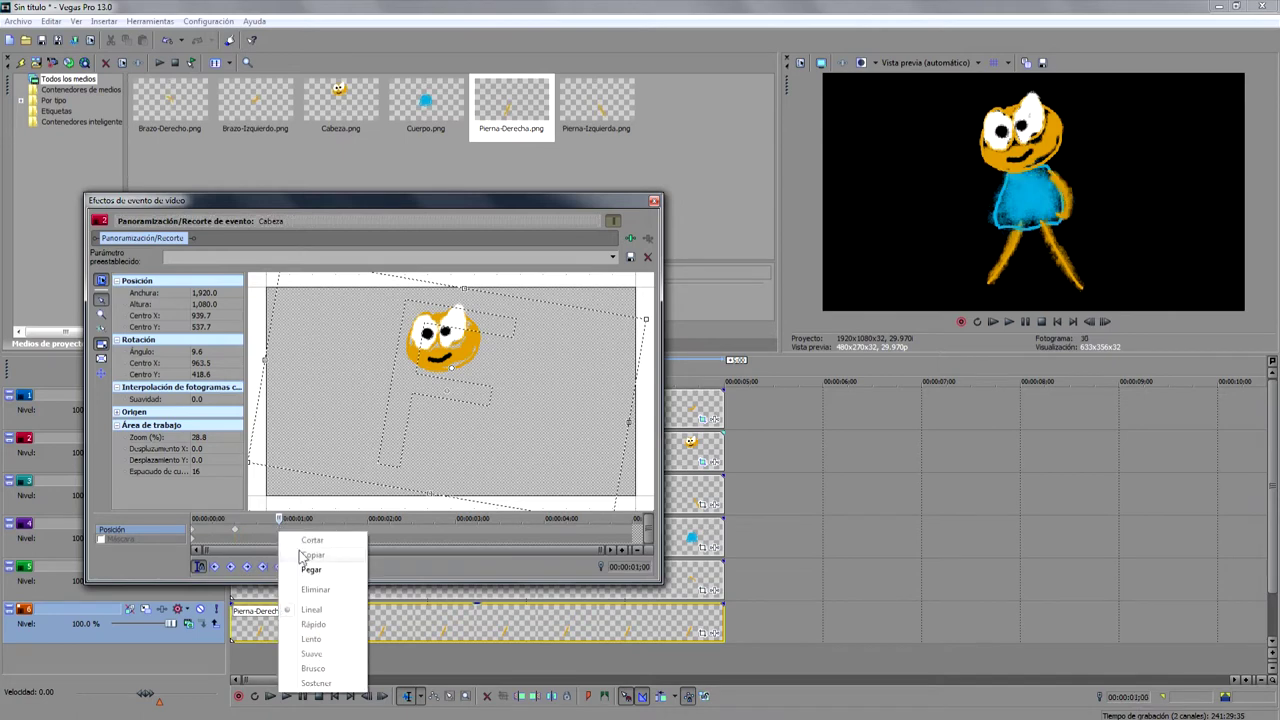
pyautogui.click(300, 572)
# Copy the head pose keyframe from 00:00:00;15 and paste it at 00:00:01;15
pyautogui.click(227, 531)
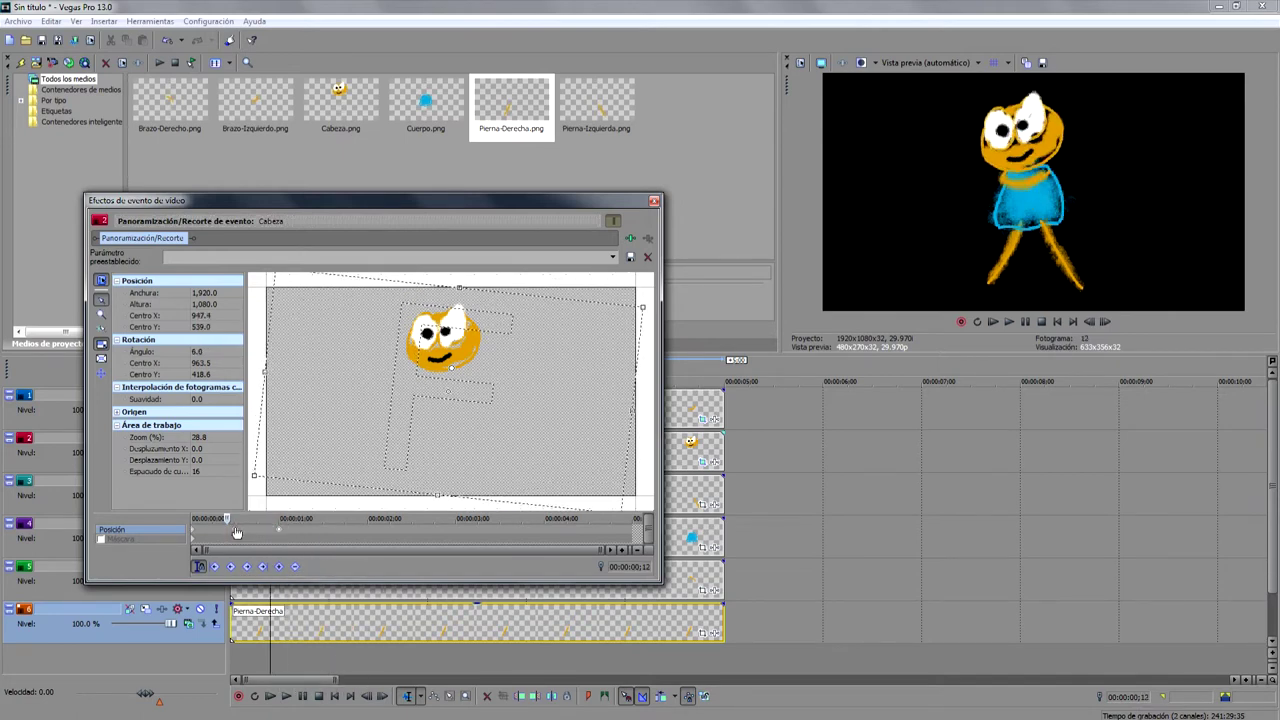
pyautogui.rightClick(234, 531)
pyautogui.click(270, 554)
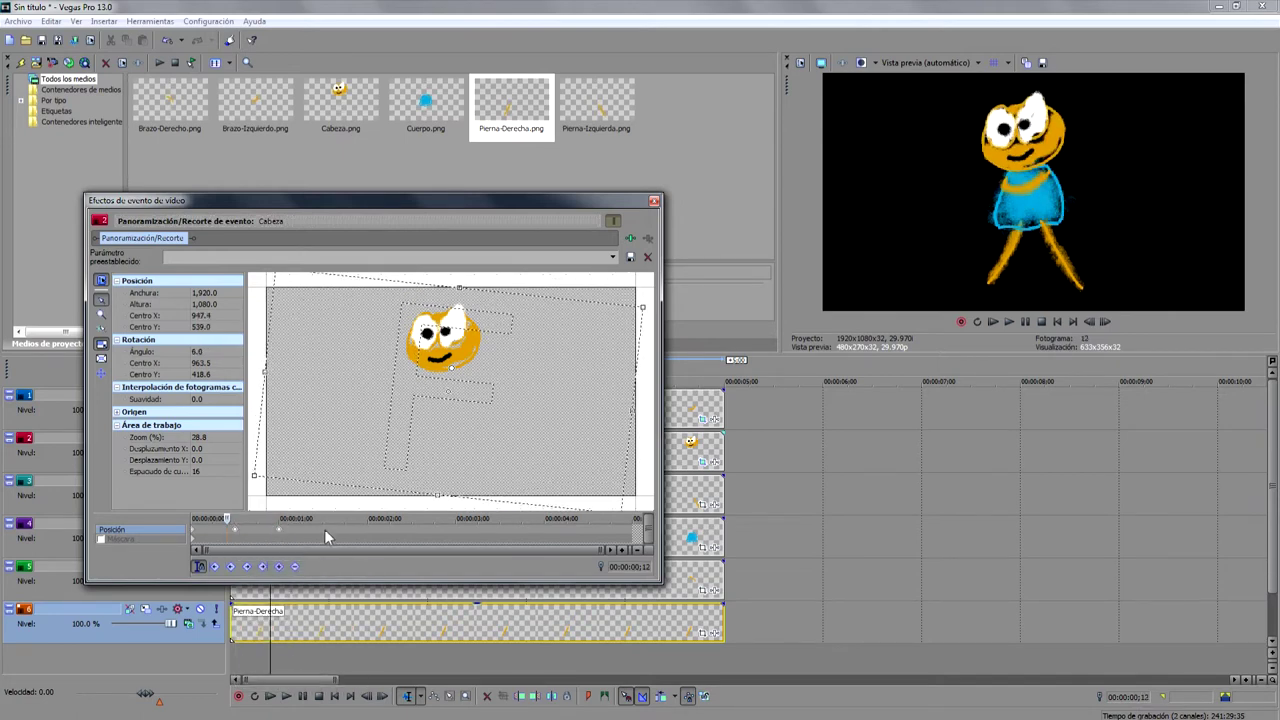
pyautogui.click(324, 531)
pyautogui.rightClick(324, 531)
pyautogui.click(357, 571)
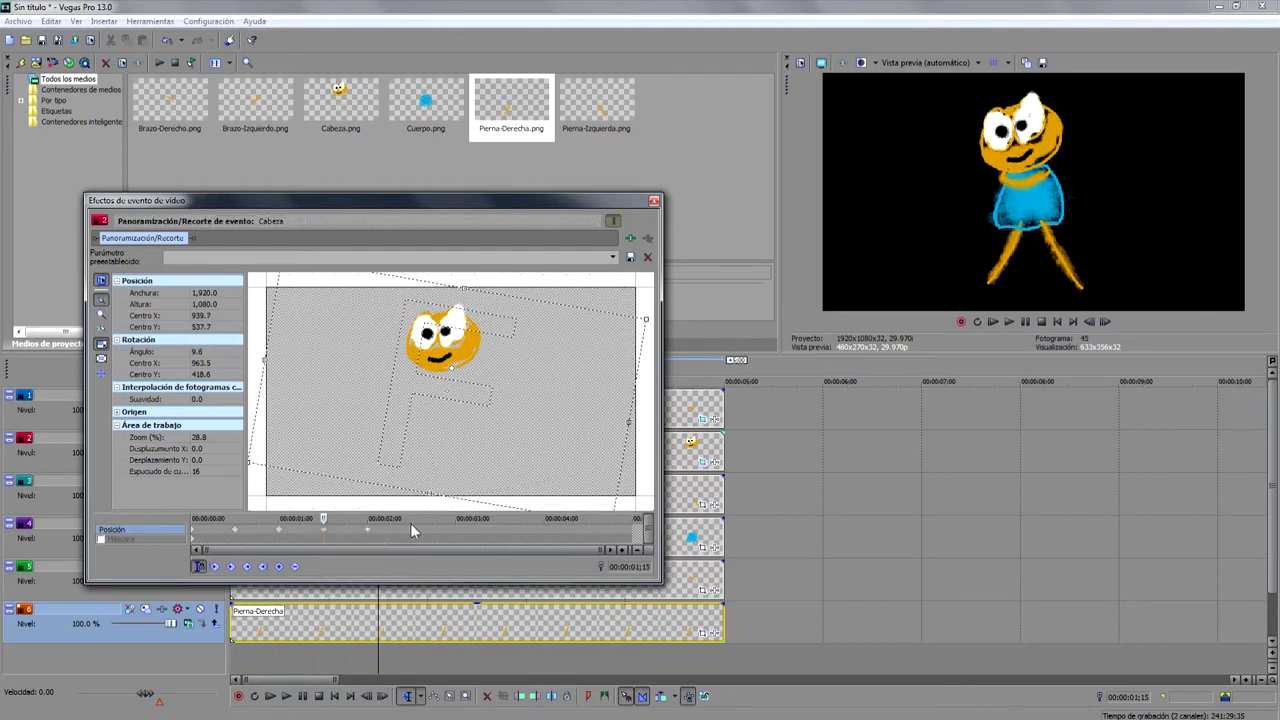
# Continue the alternating head poses with pasted keyframes every half second from 00:00:02;15 to 00:00:05;00
pyautogui.click(411, 531)
pyautogui.rightClick(411, 531)
pyautogui.click(446, 571)
pyautogui.click(499, 531)
pyautogui.rightClick(499, 531)
pyautogui.click(534, 571)
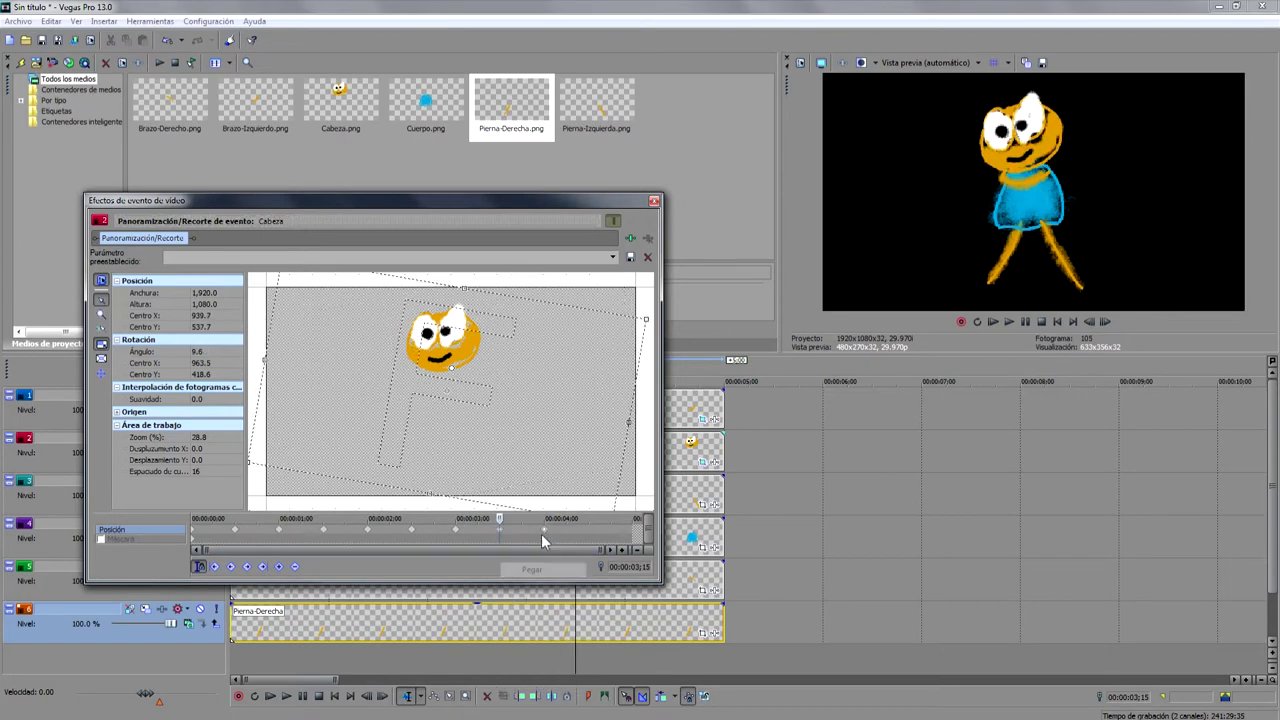
pyautogui.click(588, 532)
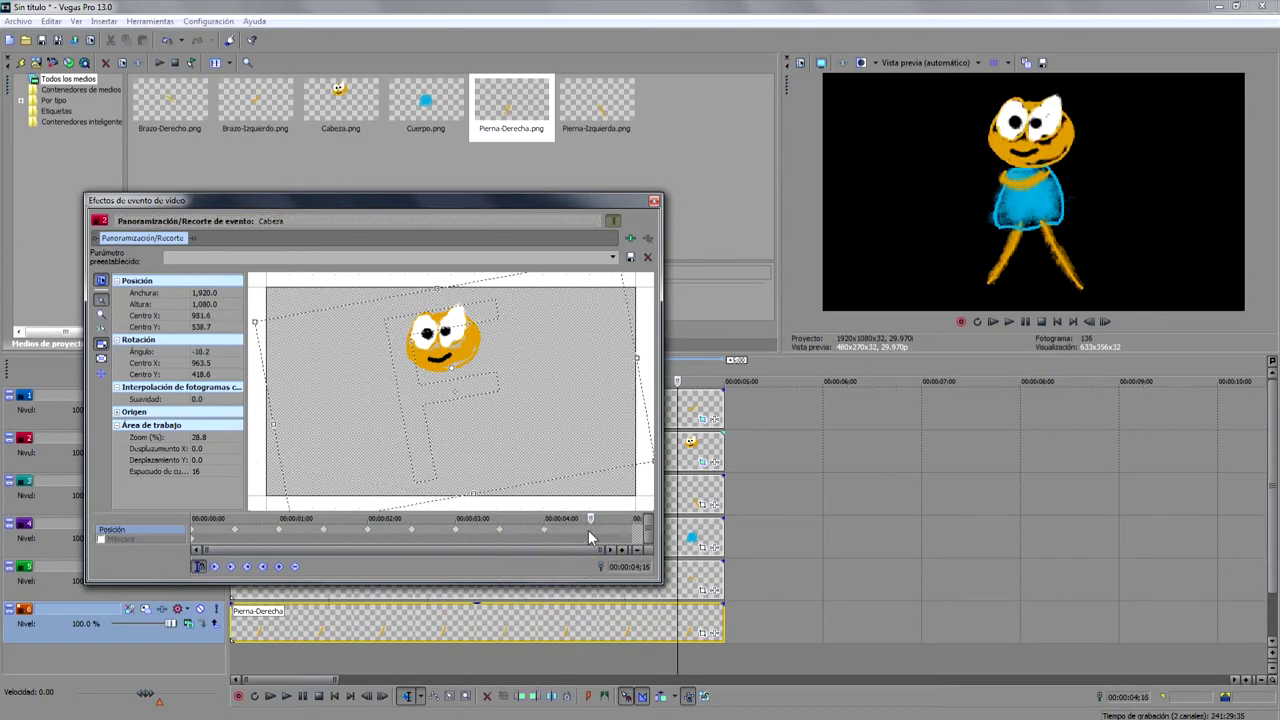
pyautogui.rightClick(590, 530)
pyautogui.click(654, 572)
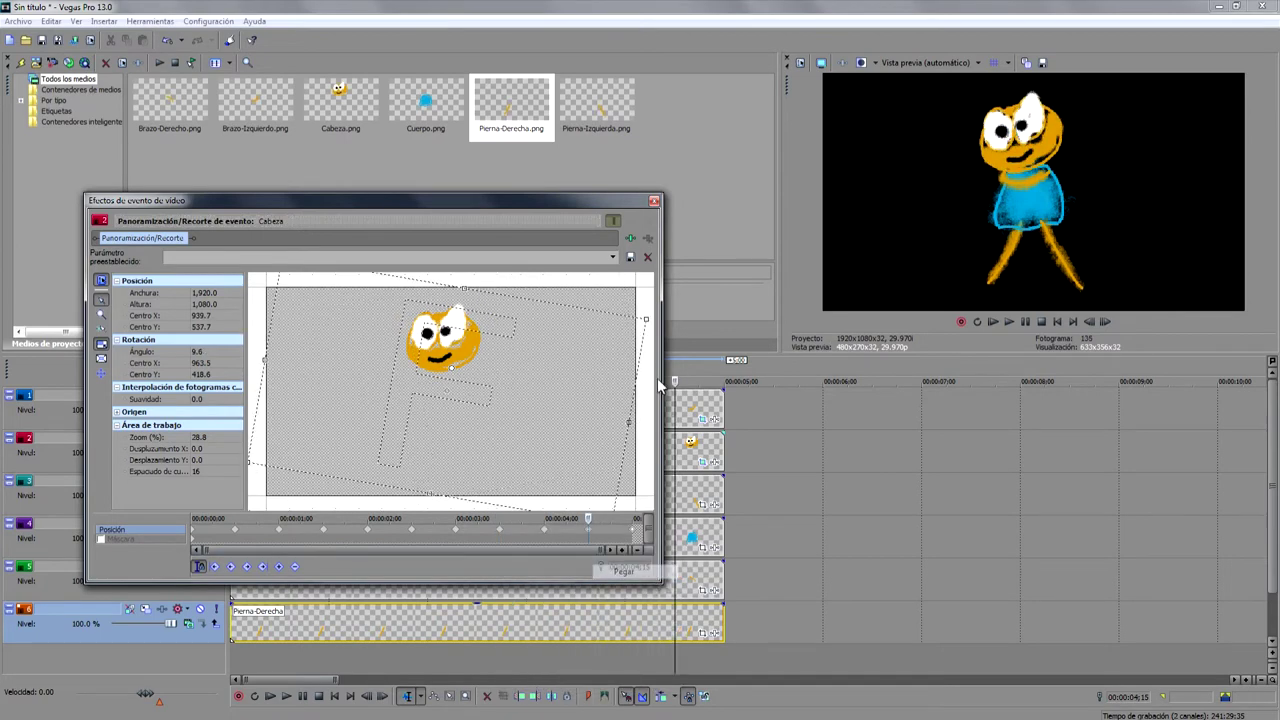
# Close the pan/crop window, play the timeline from the start to check the head's tilting, and stop the playback
pyautogui.click(655, 201)
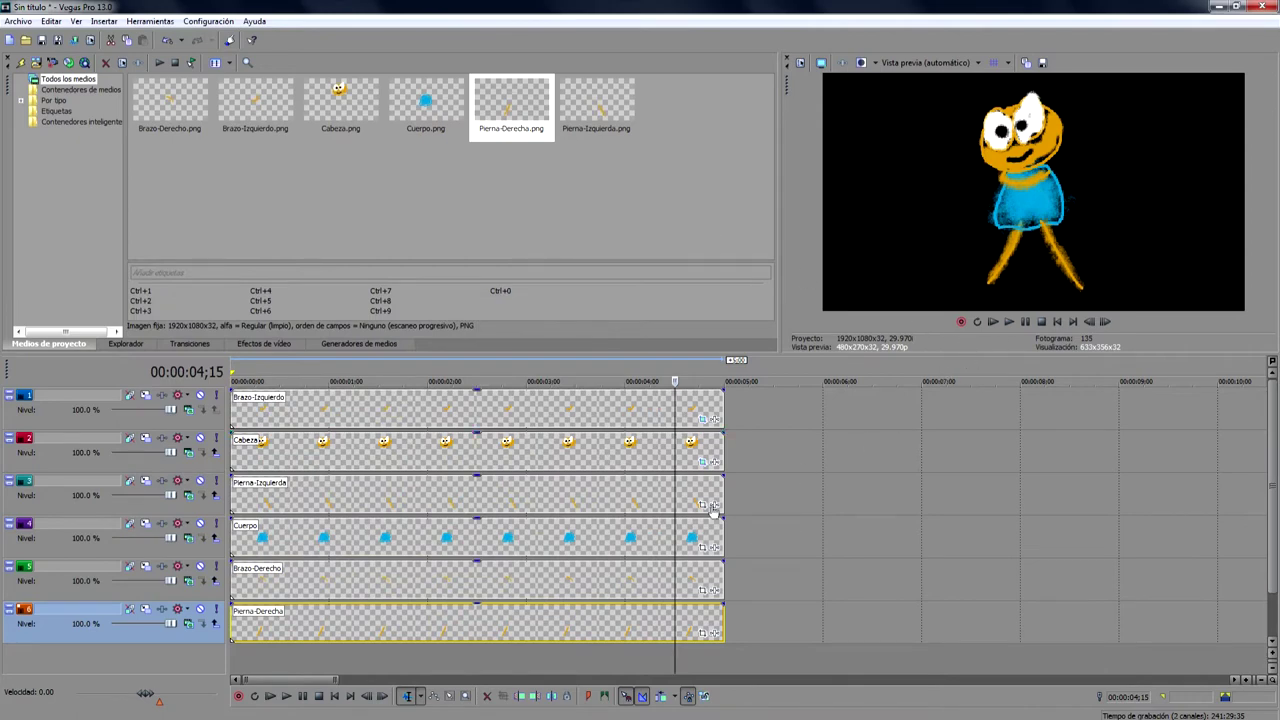
pyautogui.click(334, 696)
pyautogui.press('space')
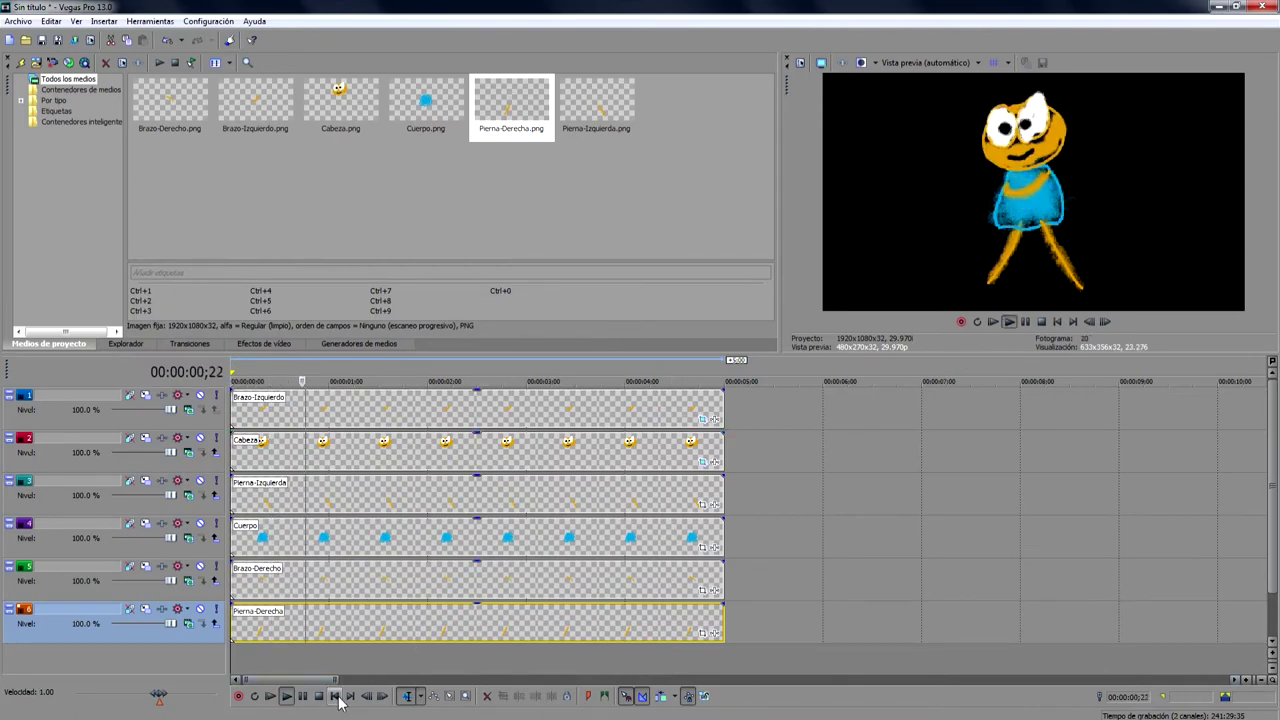
pyautogui.press('space')
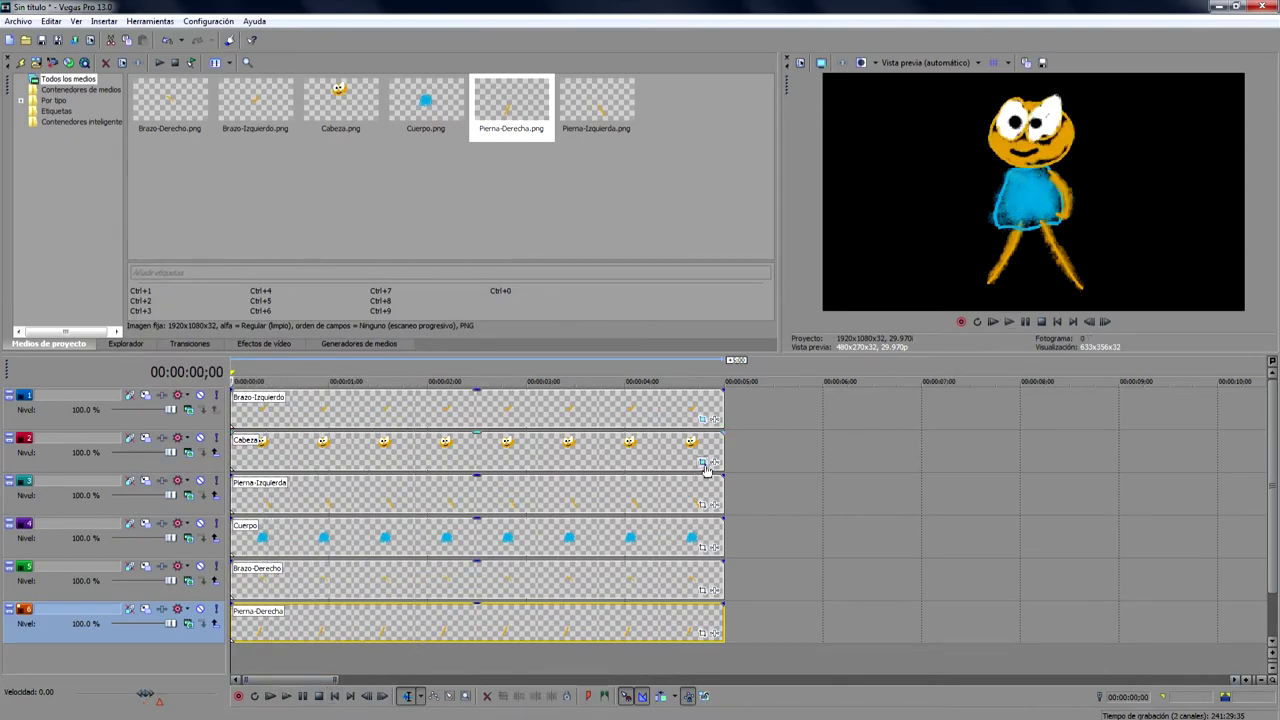
# Set Cabeza's position keyframes to smooth (Suave) interpolation and close the pan/crop window
pyautogui.click(704, 465)
pyautogui.click(632, 536)
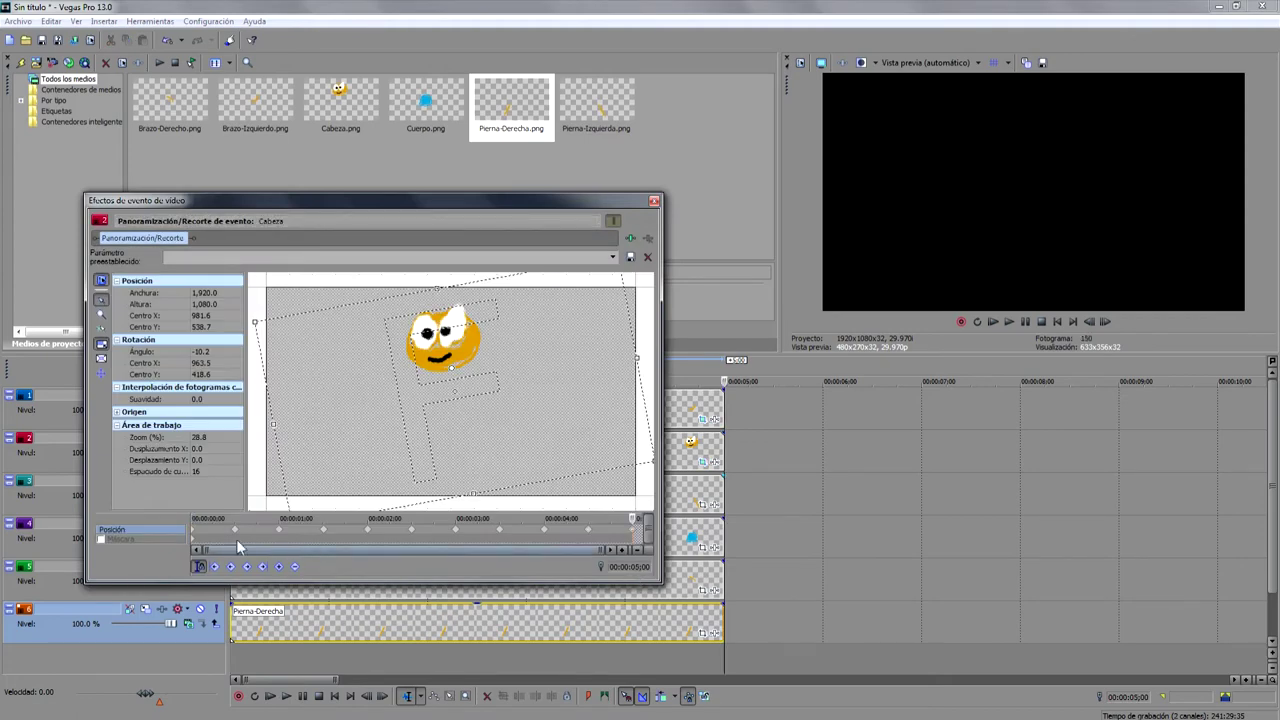
pyautogui.rightClick(195, 529)
pyautogui.click(247, 651)
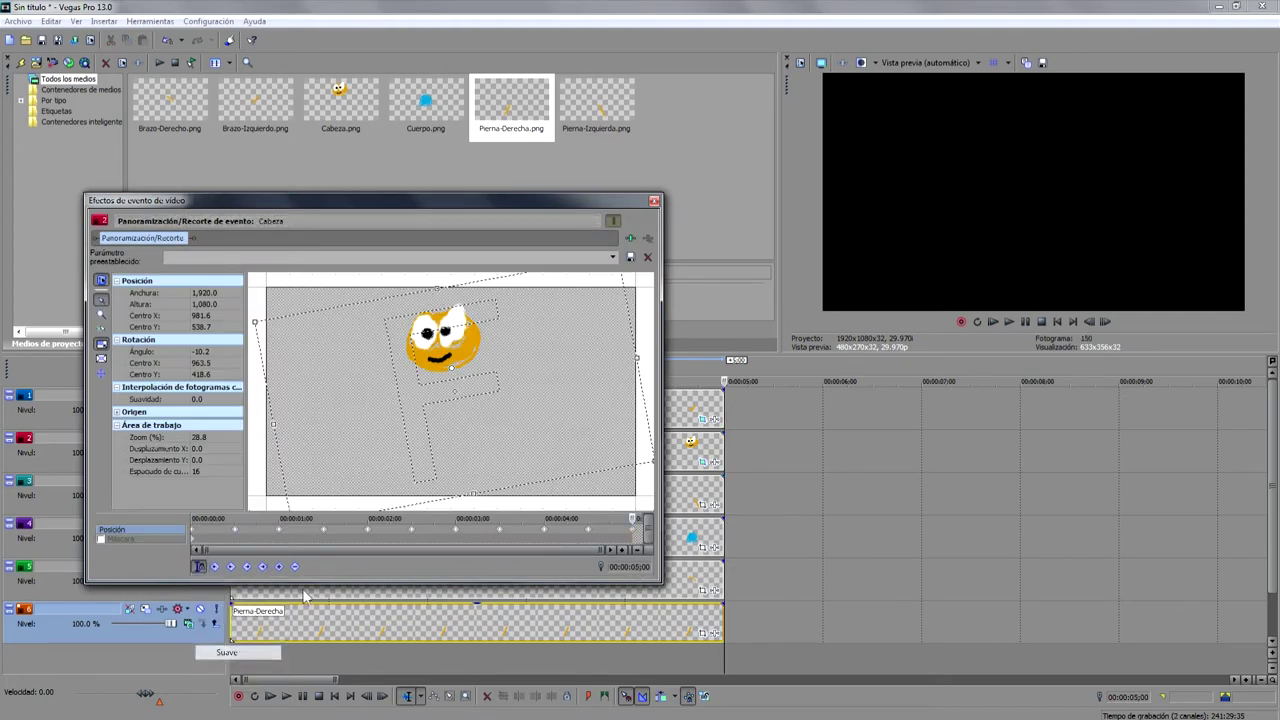
pyautogui.click(654, 201)
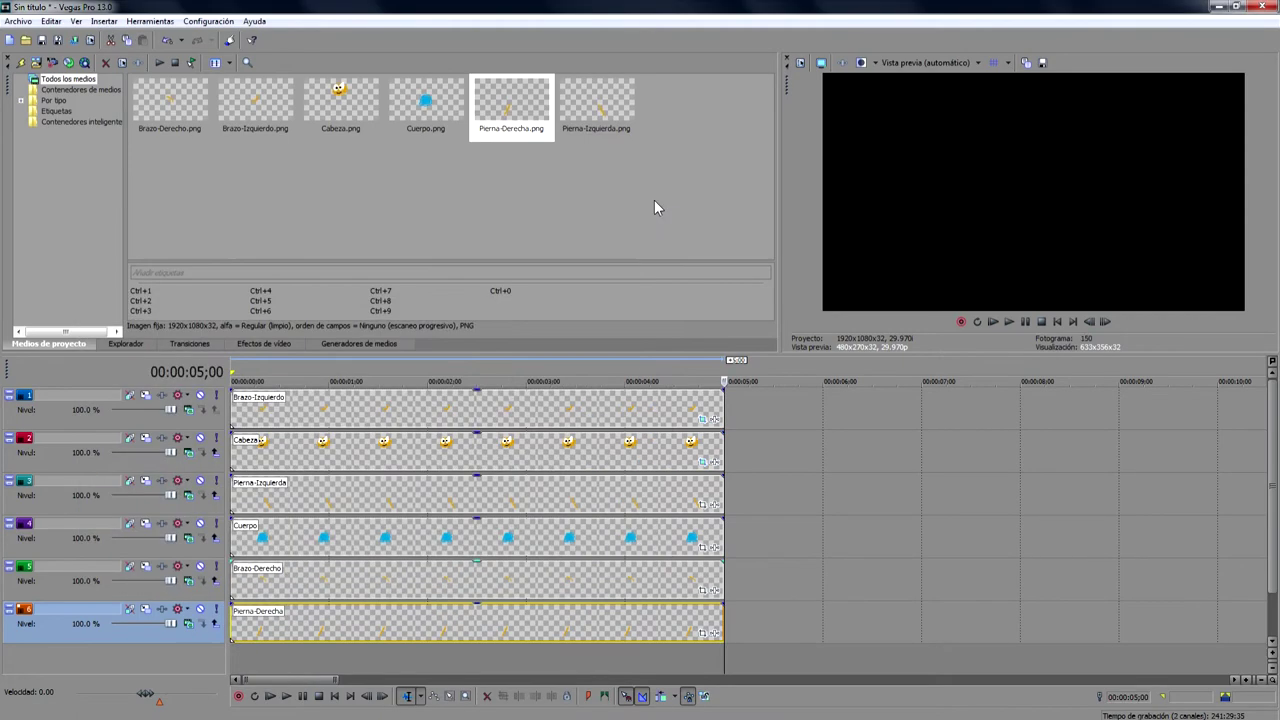
# Play the timeline from the start to check the head's motion with smooth interpolation, and stop the playback
pyautogui.click(233, 455)
pyautogui.press('space')
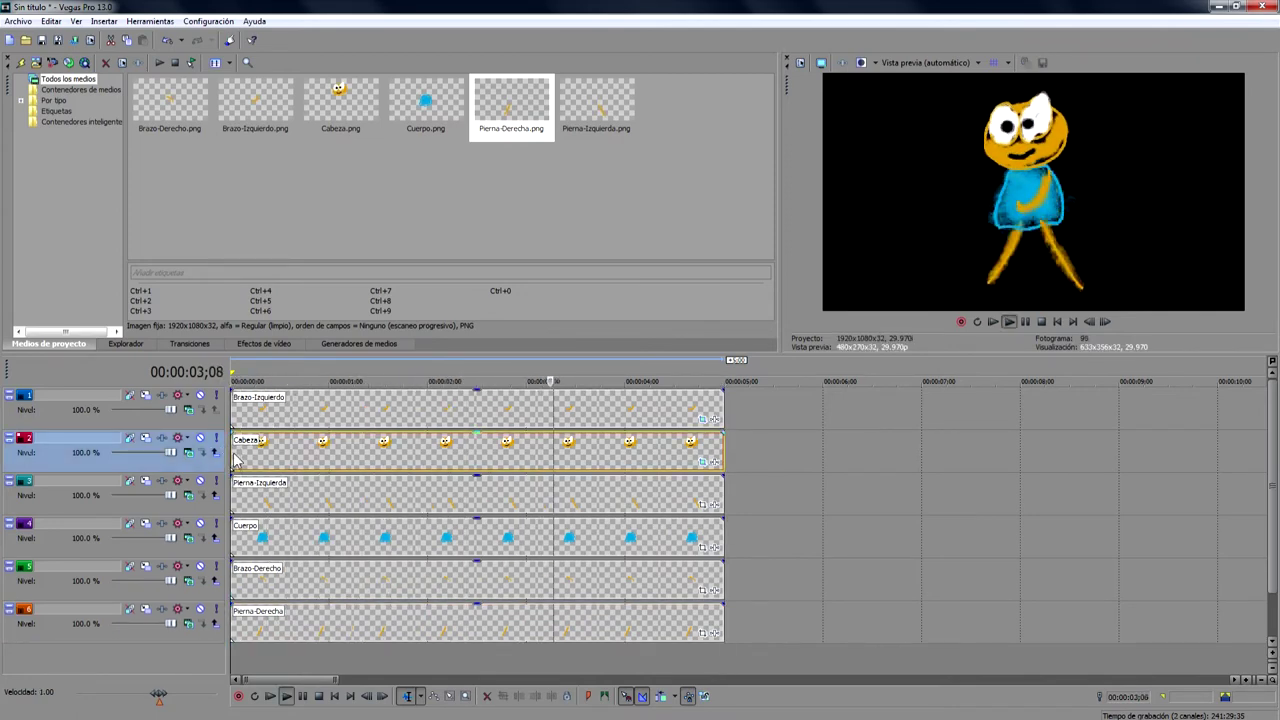
pyautogui.press('space')
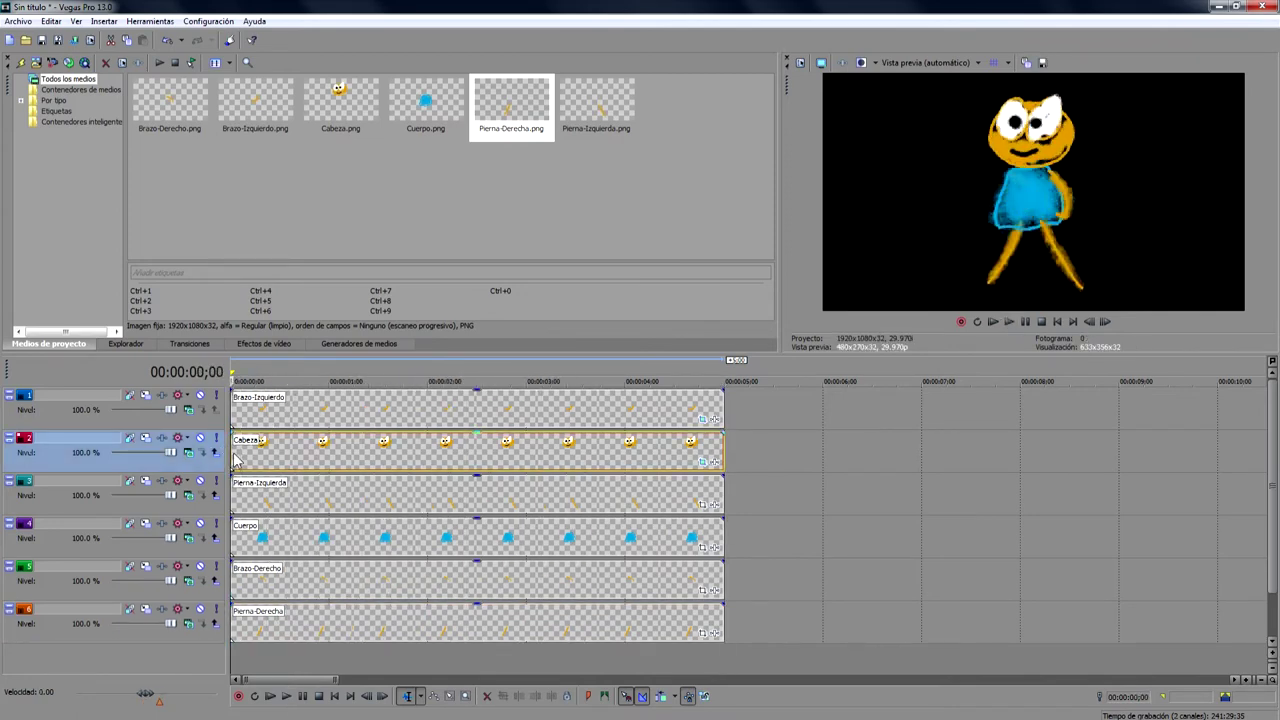
# Keyframe Pierna-Izquierda in its pan/crop to rotate about the hip, from about -71.7° at the start to about -0.1° at 00:00:00;15
pyautogui.click(701, 505)
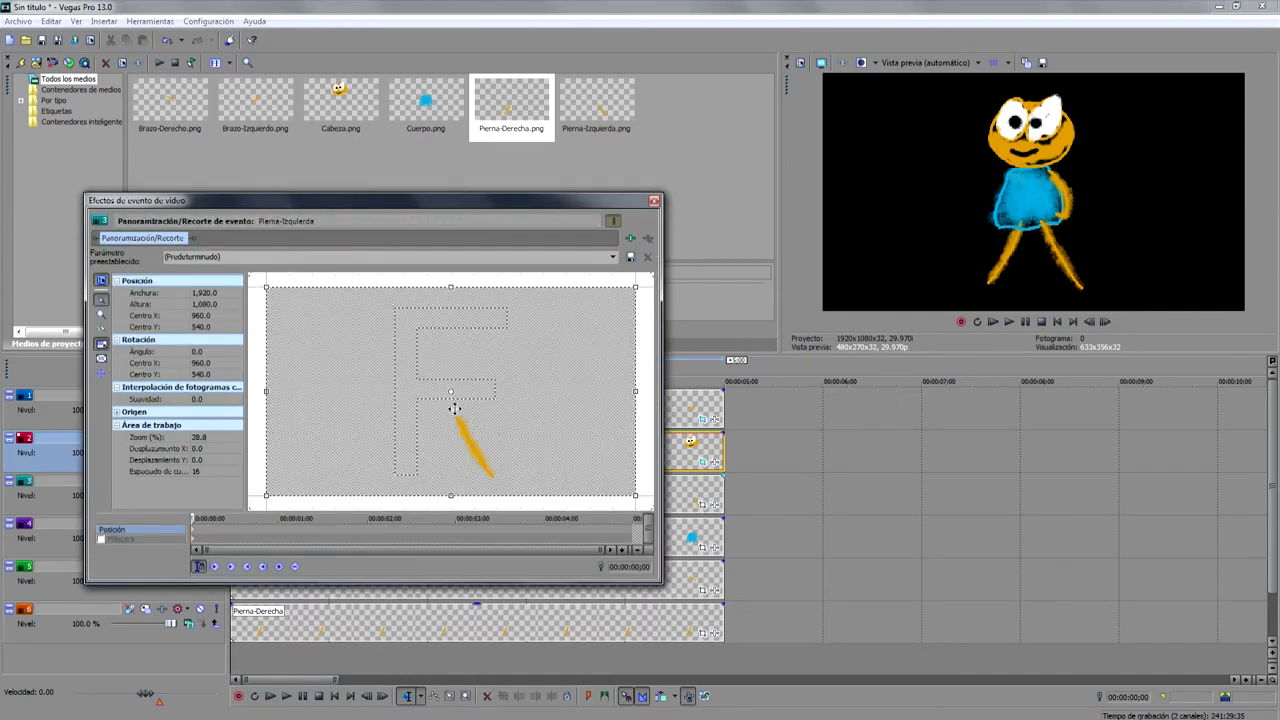
pyautogui.moveTo(451, 393); pyautogui.dragTo(457, 419)
pyautogui.moveTo(477, 278); pyautogui.dragTo(326, 350)
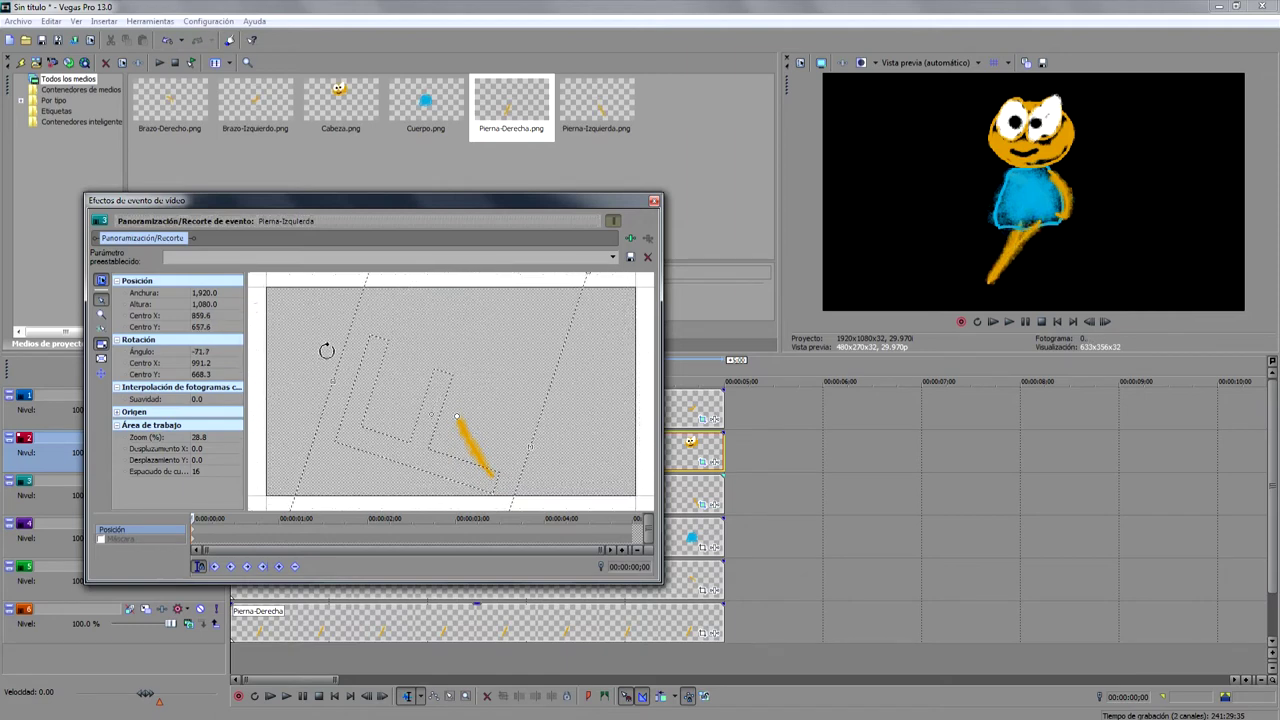
pyautogui.click(235, 530)
pyautogui.moveTo(320, 363); pyautogui.dragTo(481, 329)
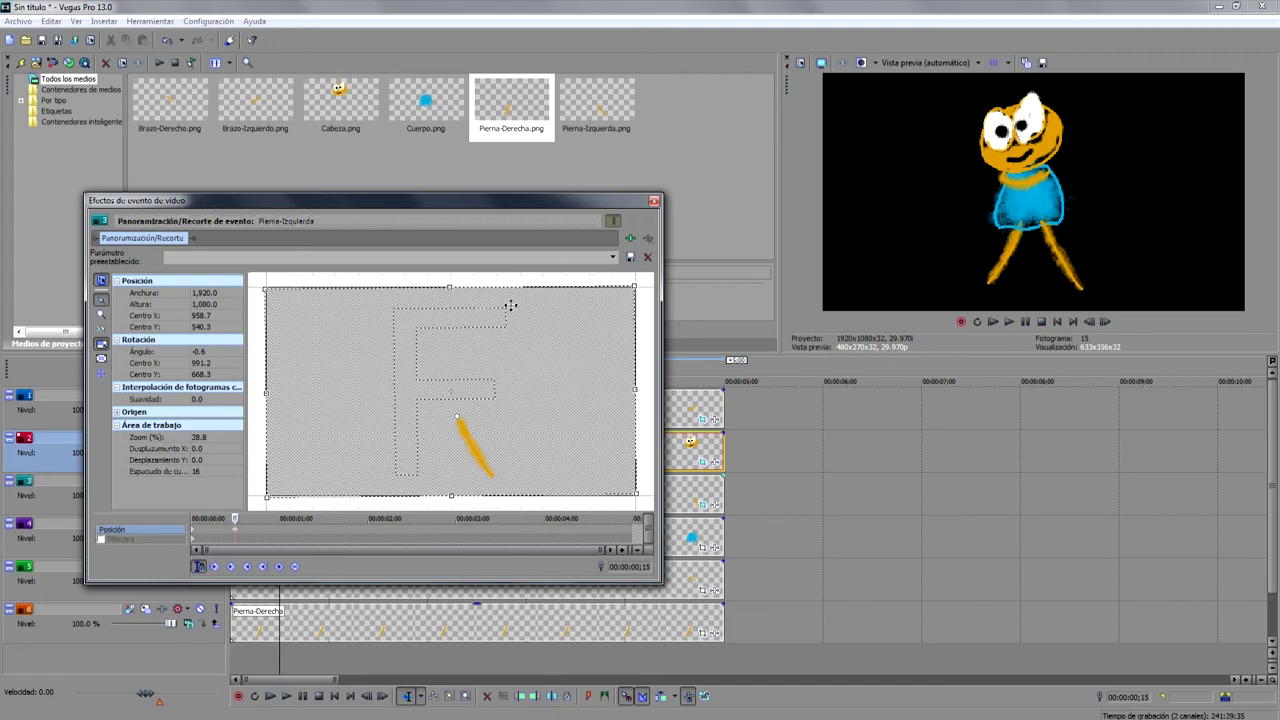
pyautogui.moveTo(429, 277); pyautogui.dragTo(432, 277)
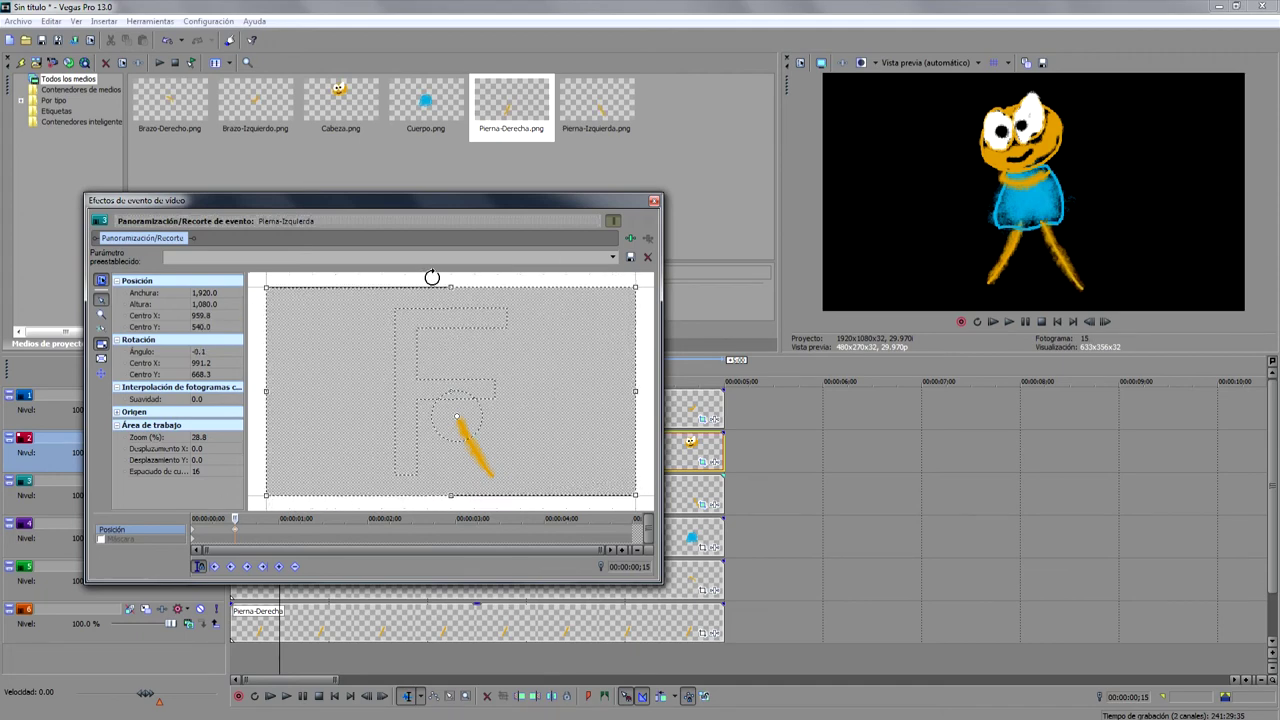
# Paste a copy of the left leg's starting pose keyframe at 00:00:01;00 and scrub back to check the swing
pyautogui.click(278, 528)
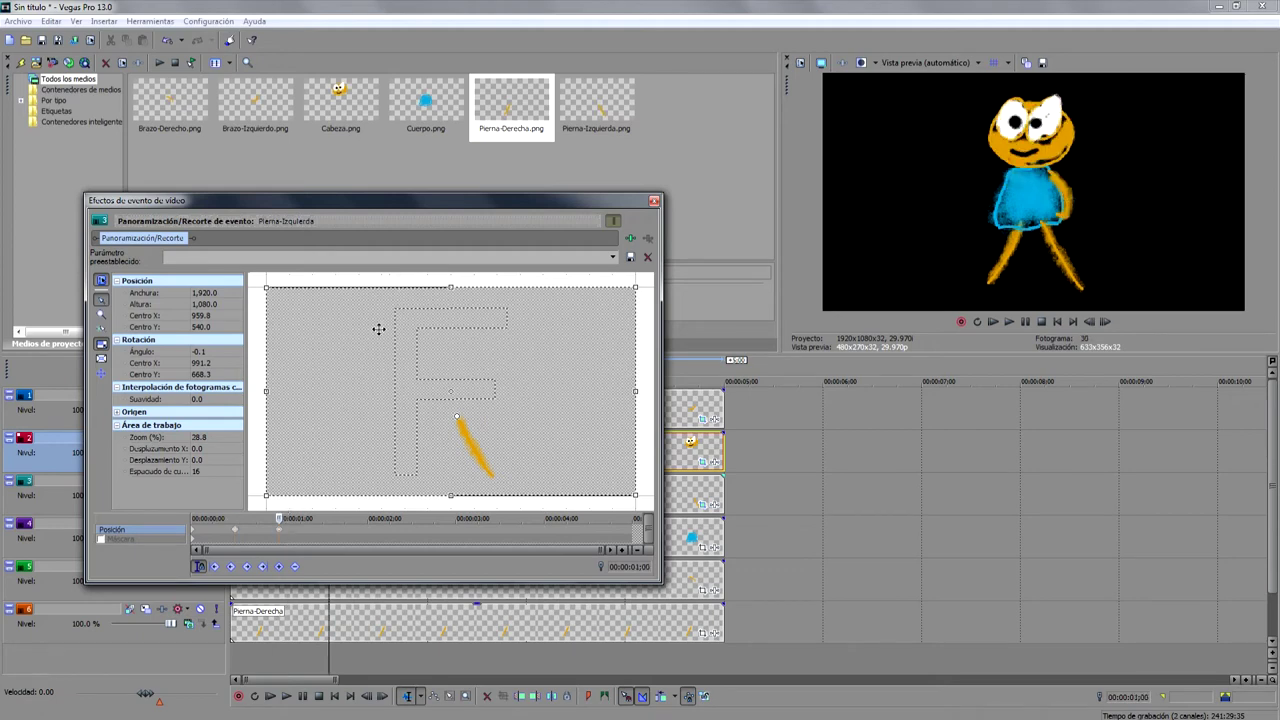
pyautogui.rightClick(195, 530)
pyautogui.click(280, 537)
pyautogui.rightClick(280, 537)
pyautogui.click(300, 570)
pyautogui.click(215, 522)
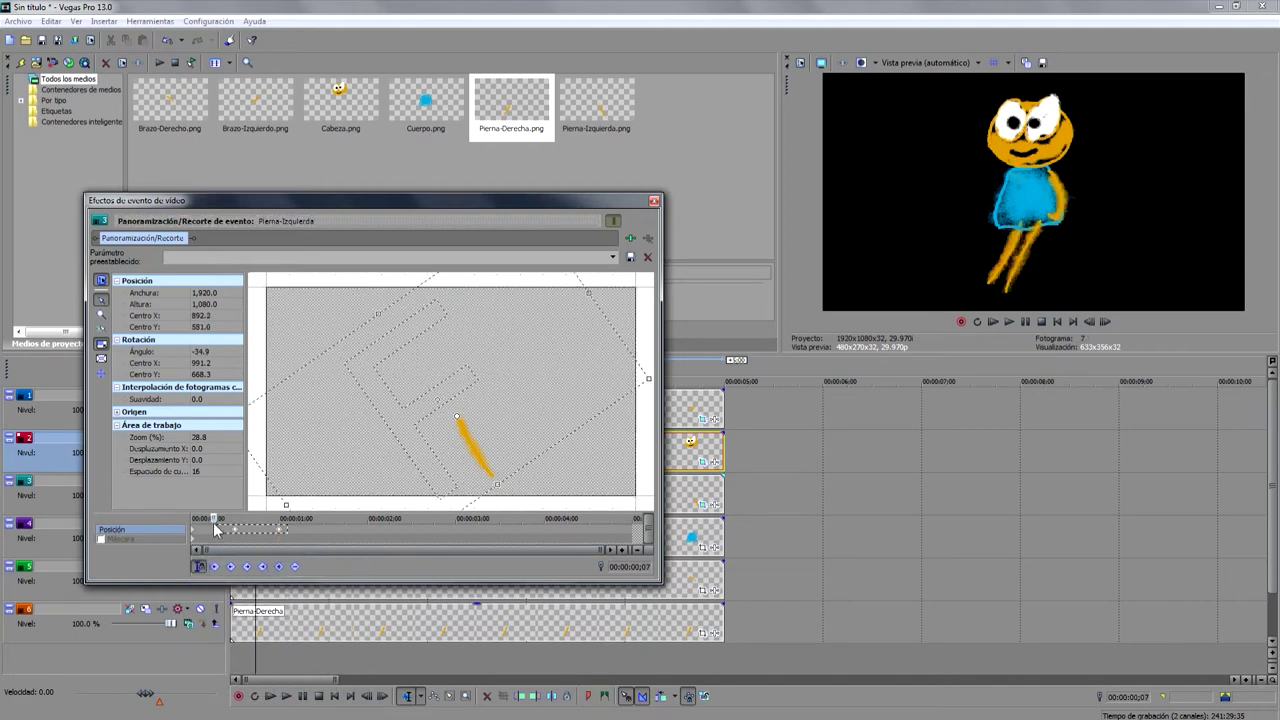
# Continue the alternating left-leg poses with pasted position keyframes every half second from 00:00:01;15 to 00:00:05;00
pyautogui.click(321, 535)
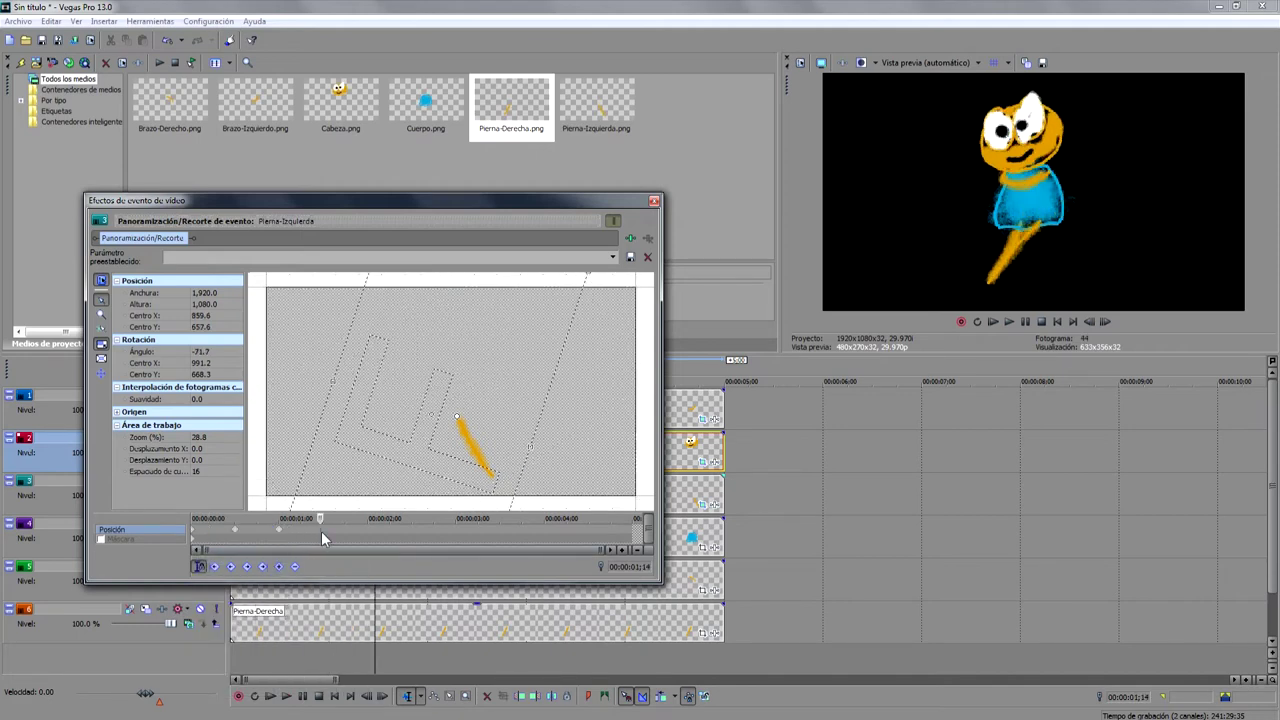
pyautogui.click(411, 529)
pyautogui.click(497, 537)
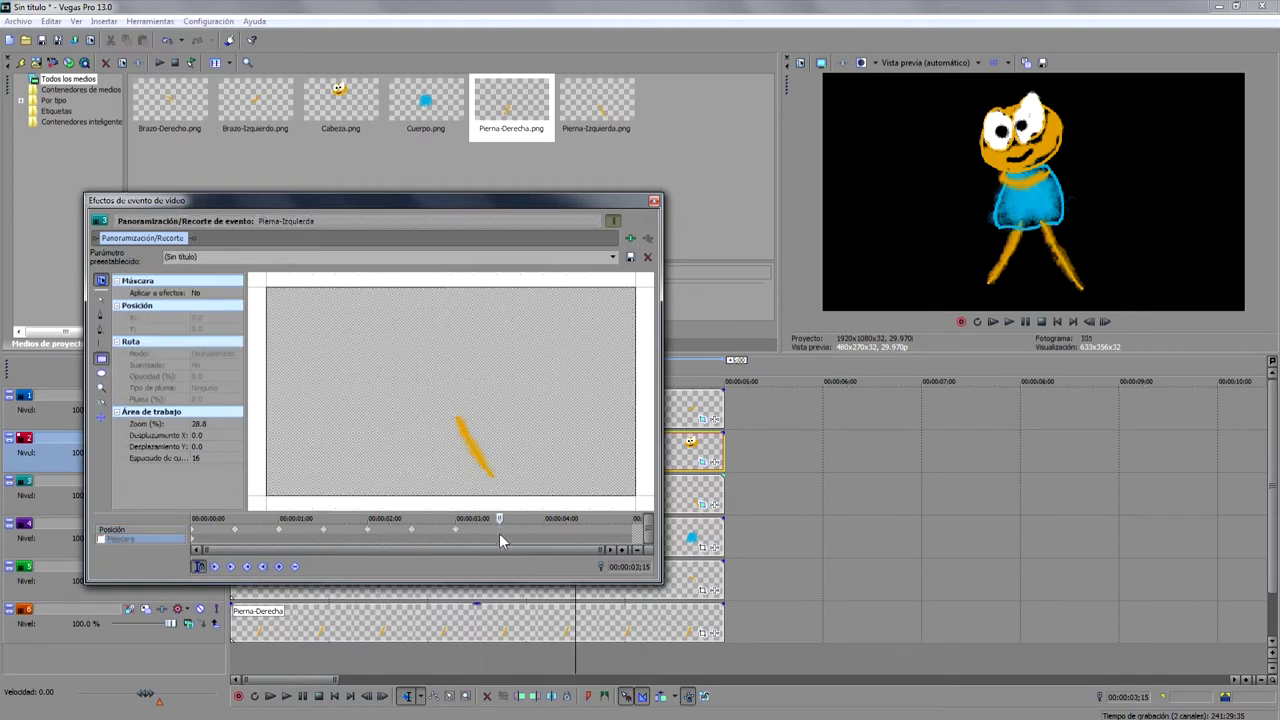
pyautogui.click(500, 530)
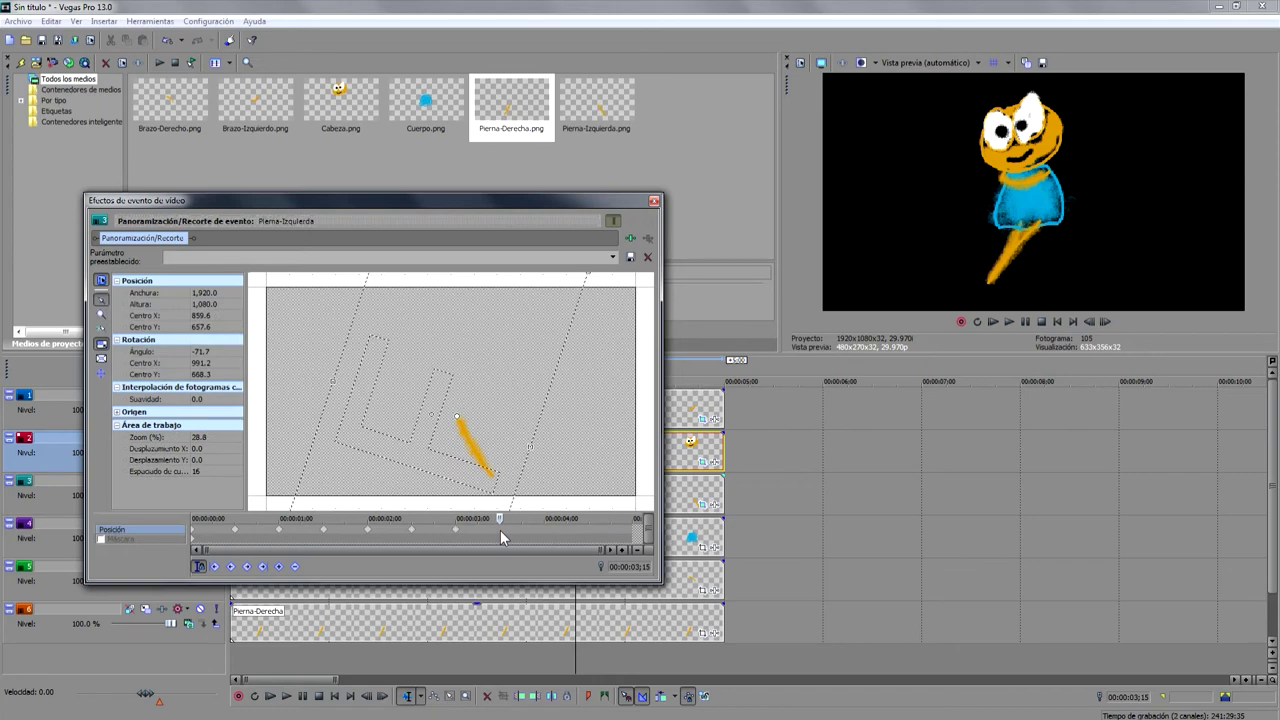
pyautogui.press('space')
# Set Pierna-Izquierda's position keyframes to smooth (Suave) interpolation and close the pan/crop window
pyautogui.rightClick(195, 532)
pyautogui.click(241, 654)
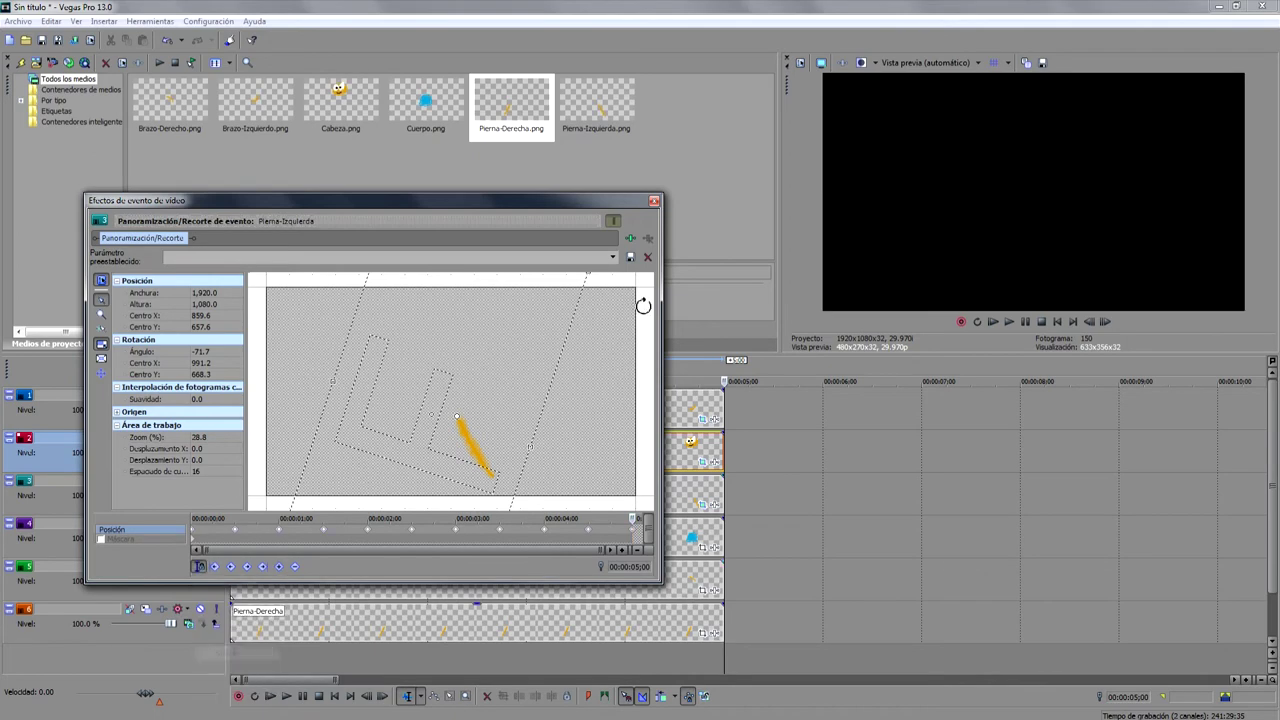
pyautogui.click(654, 201)
# Play the timeline from the start to check the left leg's swing, and return to the start
pyautogui.click(334, 696)
pyautogui.press('space')
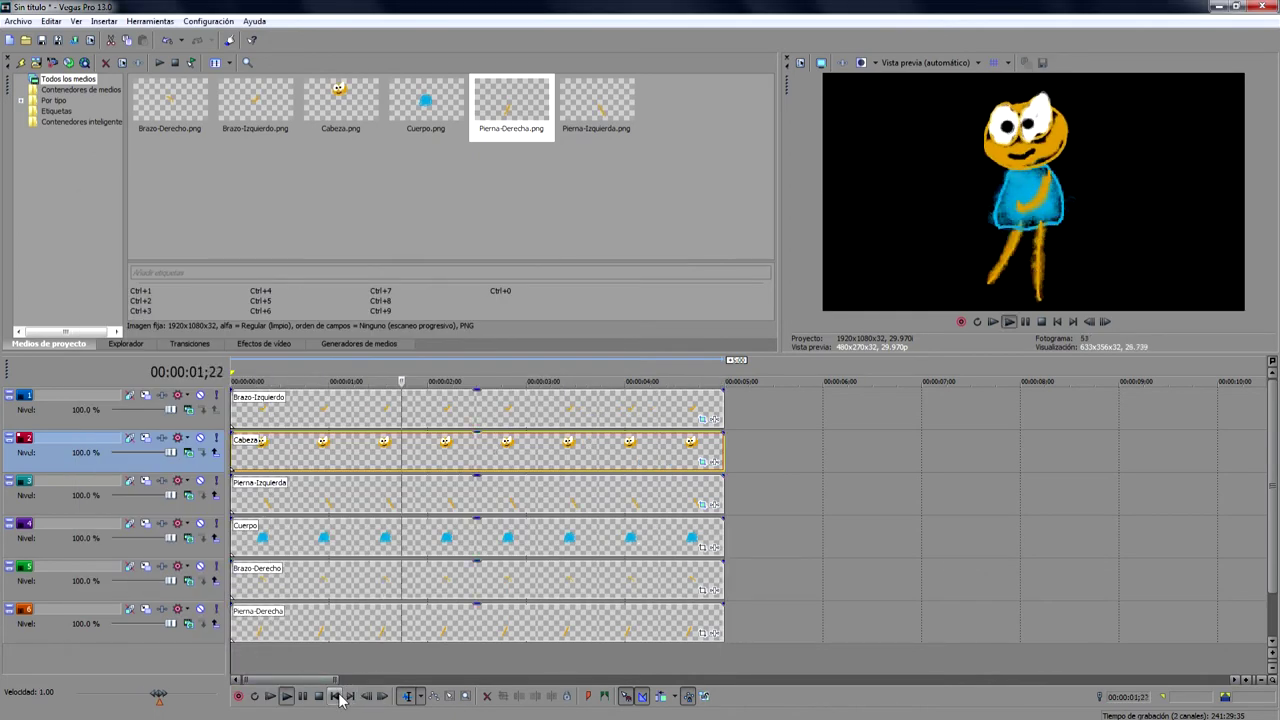
pyautogui.click(336, 697)
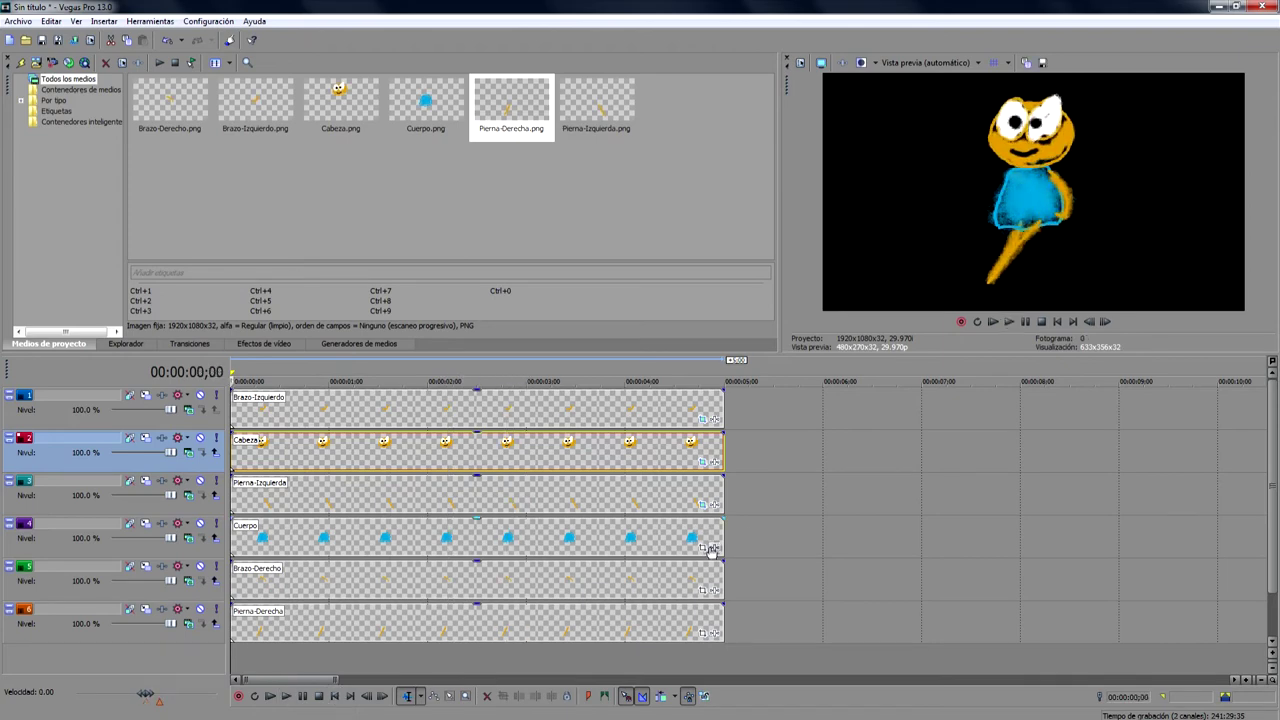
# Keyframe Cuerpo in its pan/crop to rock about the body's middle, tilted one way at the start and to about 10.1° at 00:00:00;15
pyautogui.click(704, 546)
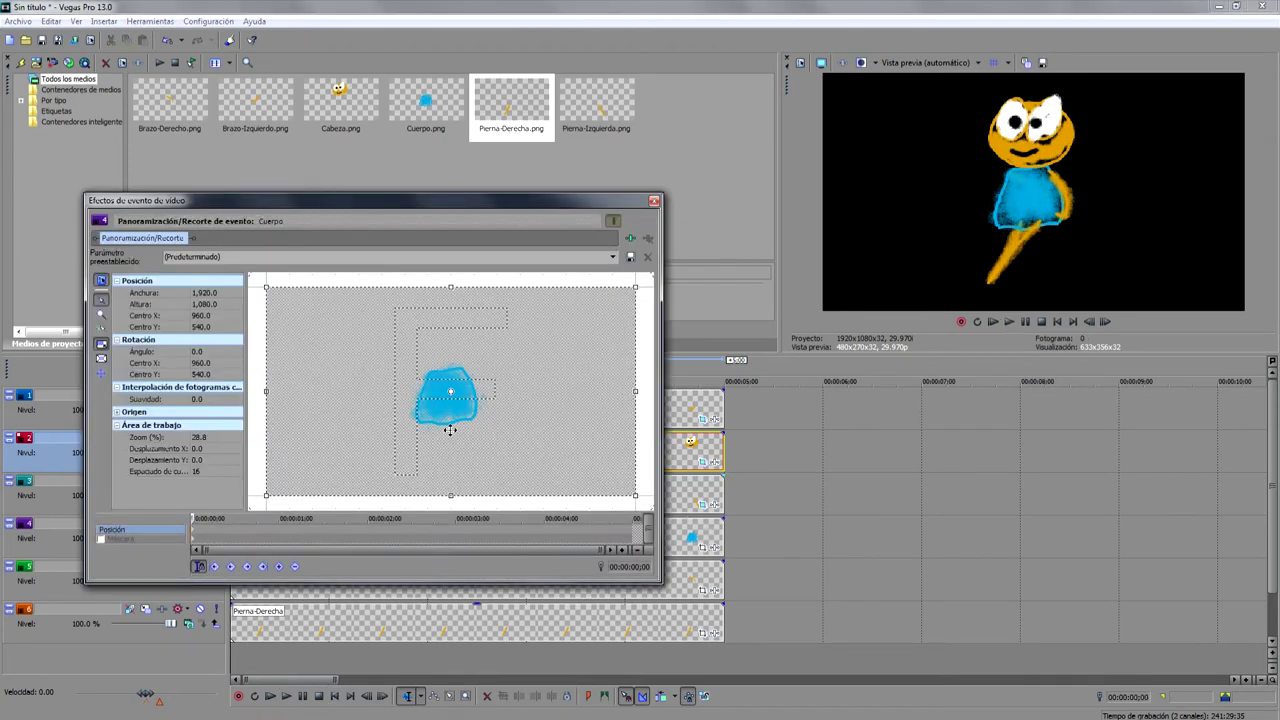
pyautogui.moveTo(452, 391); pyautogui.dragTo(445, 398)
pyautogui.moveTo(491, 274); pyautogui.dragTo(468, 274)
pyautogui.click(236, 530)
pyautogui.moveTo(384, 289); pyautogui.dragTo(420, 280)
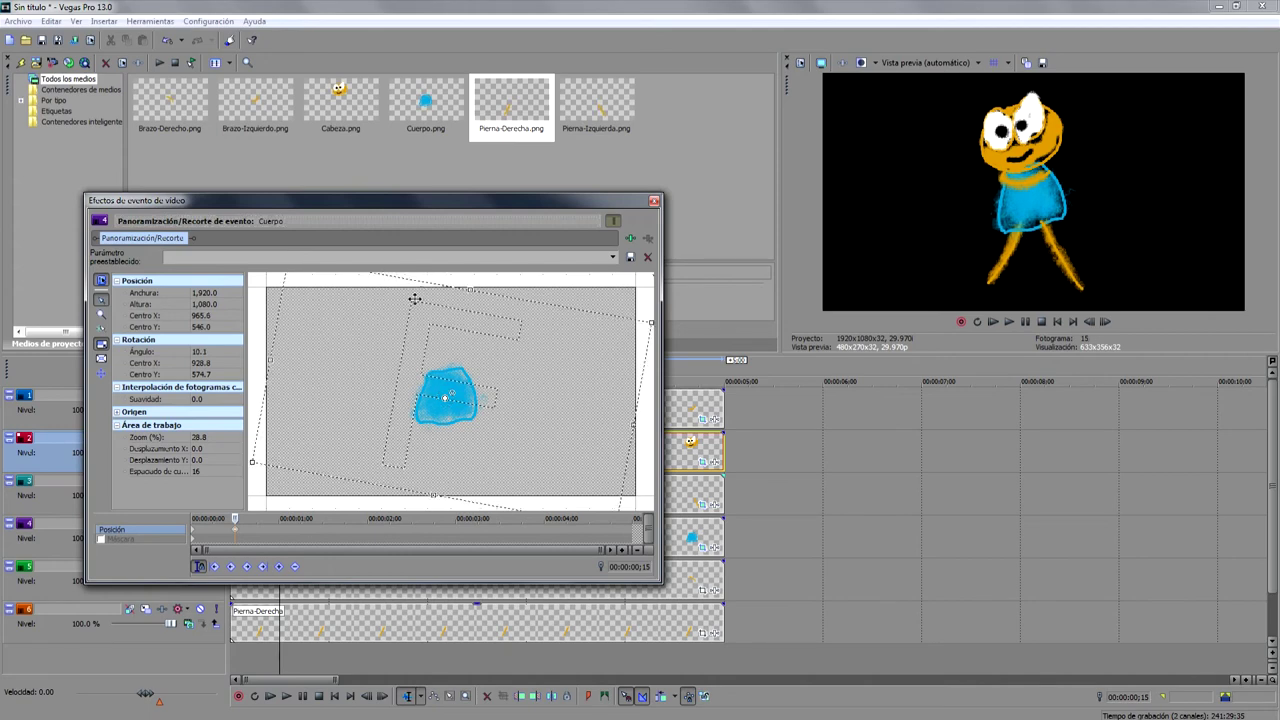
# Copy Cuerpo's starting pose to a keyframe at 00:00:01;00 and its 00:00:00;15 pose to a keyframe at 00:00:01;15
pyautogui.rightClick(194, 529)
pyautogui.click(215, 549)
pyautogui.rightClick(278, 528)
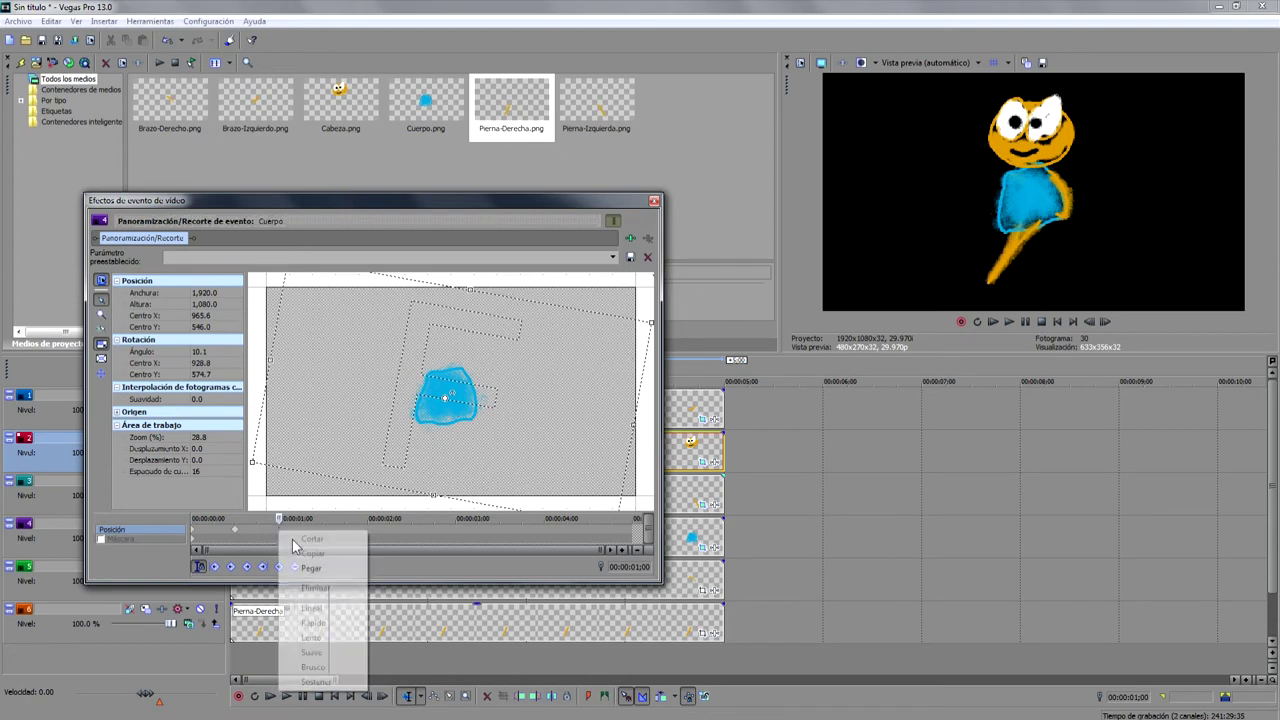
pyautogui.click(312, 567)
pyautogui.rightClick(227, 529)
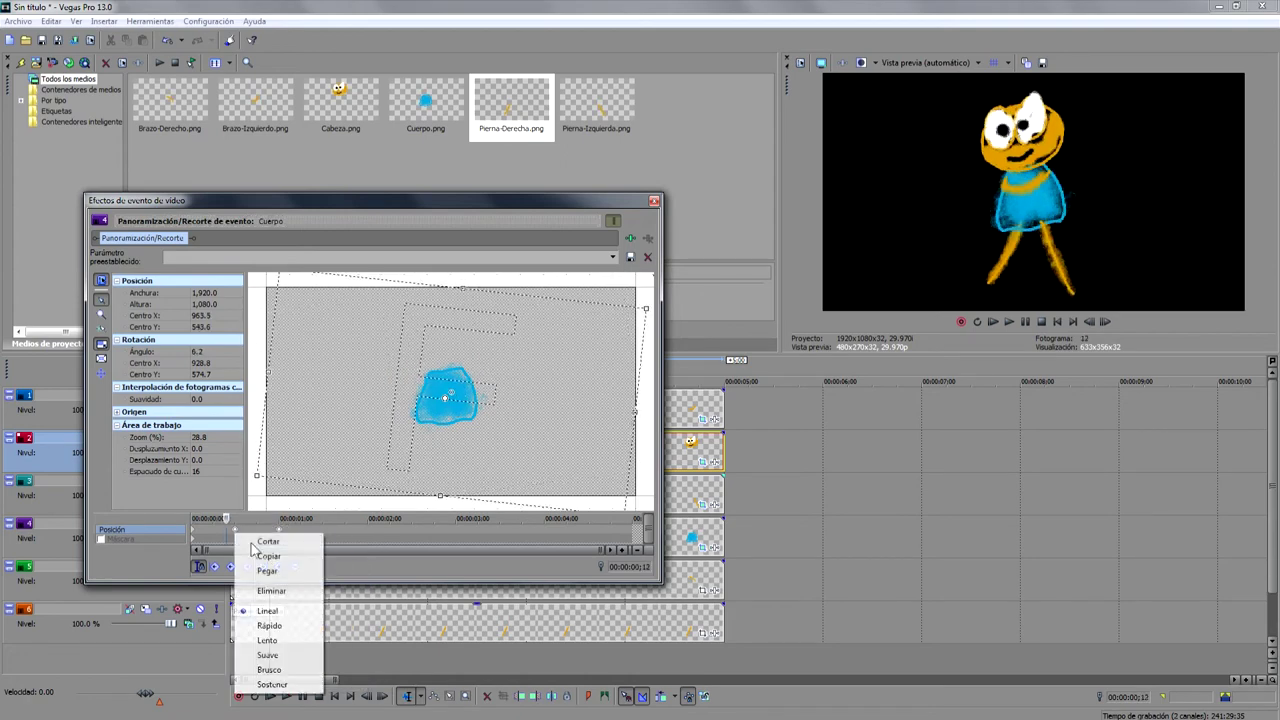
pyautogui.click(324, 536)
pyautogui.click(323, 528)
pyautogui.rightClick(323, 528)
pyautogui.click(357, 567)
# Continue Cuerpo's alternating poses with pasted position keyframes every half second through 00:00:05;00
pyautogui.click(410, 526)
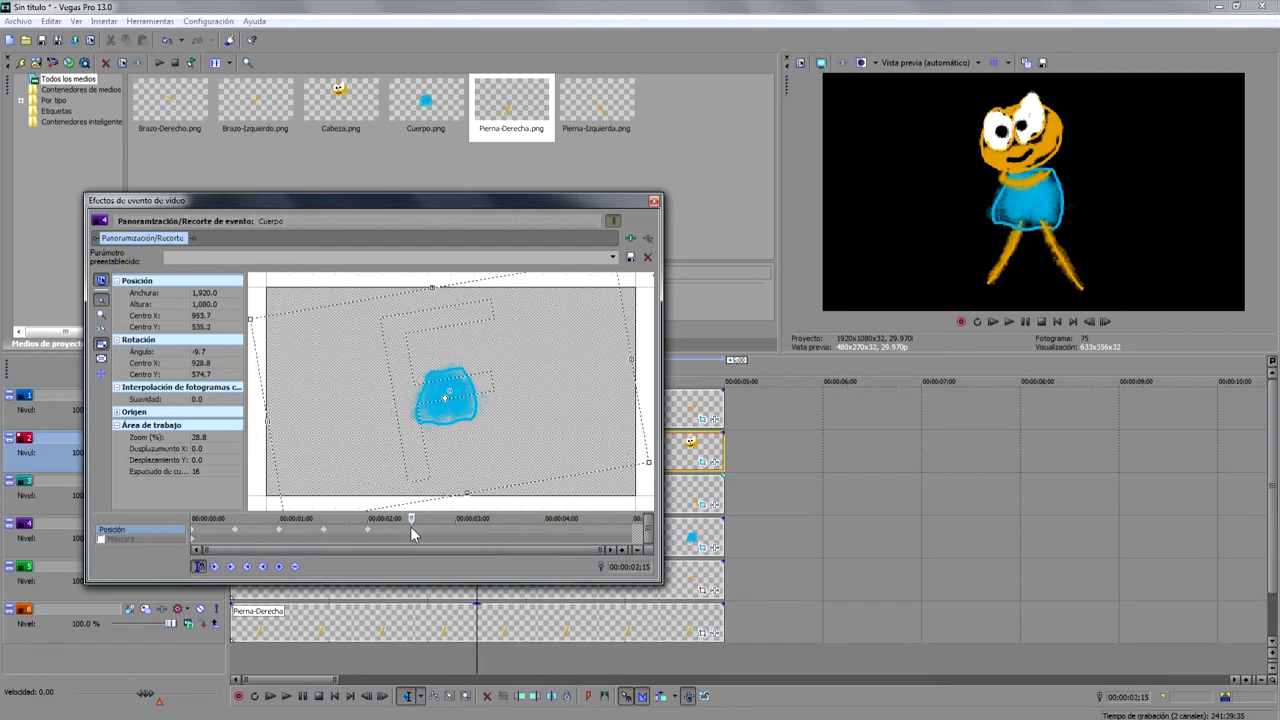
pyautogui.click(501, 529)
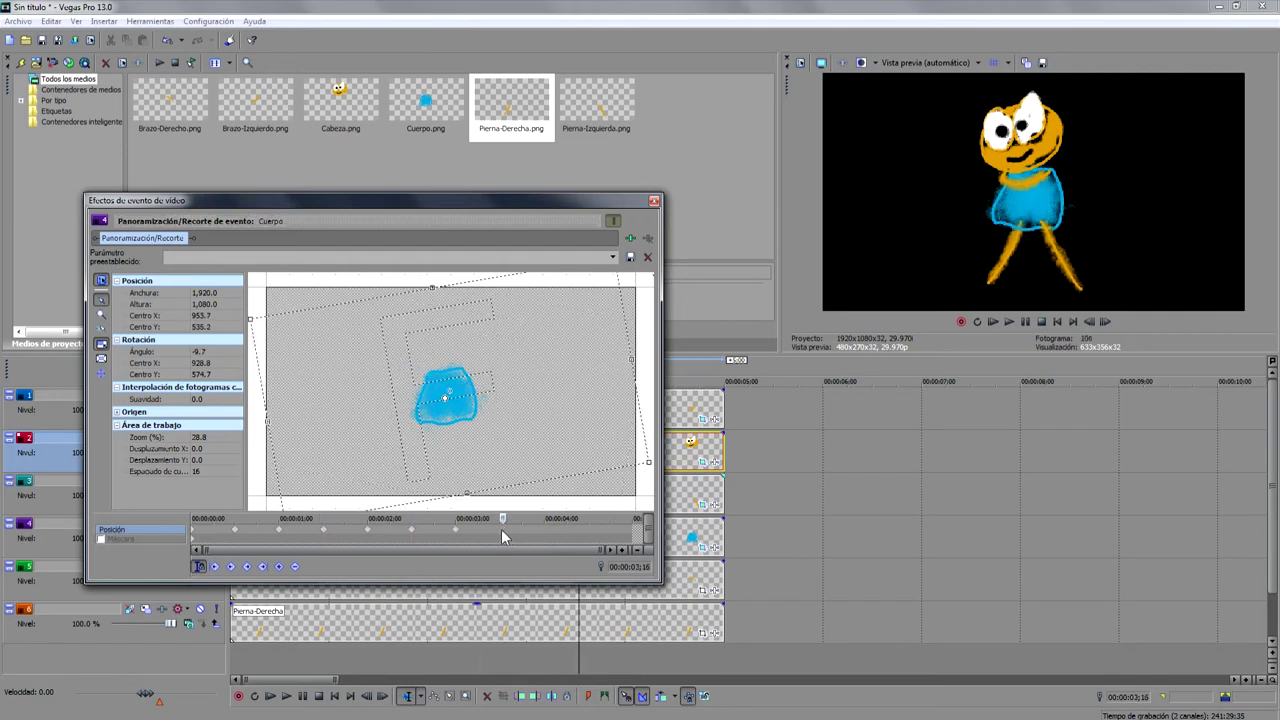
pyautogui.click(589, 530)
pyautogui.click(633, 533)
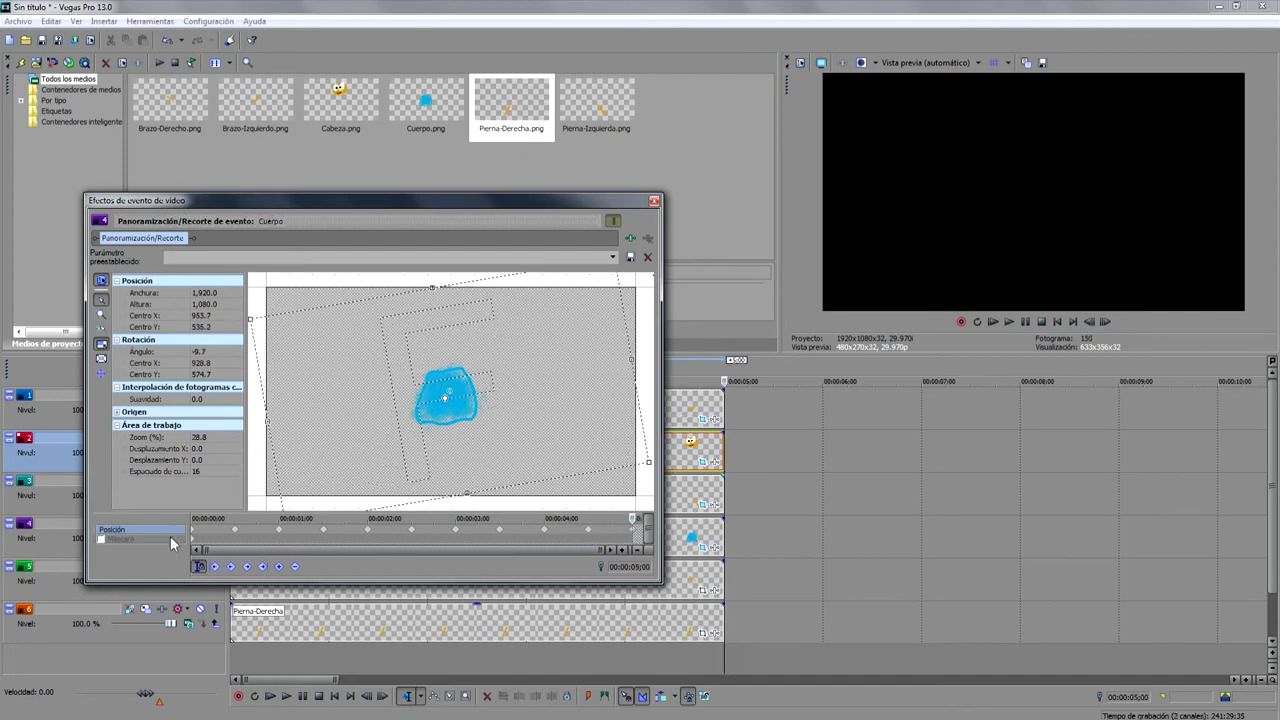
# Set Cuerpo's position keyframes to smooth (Suave) interpolation and close the pan/crop window
pyautogui.click(195, 533)
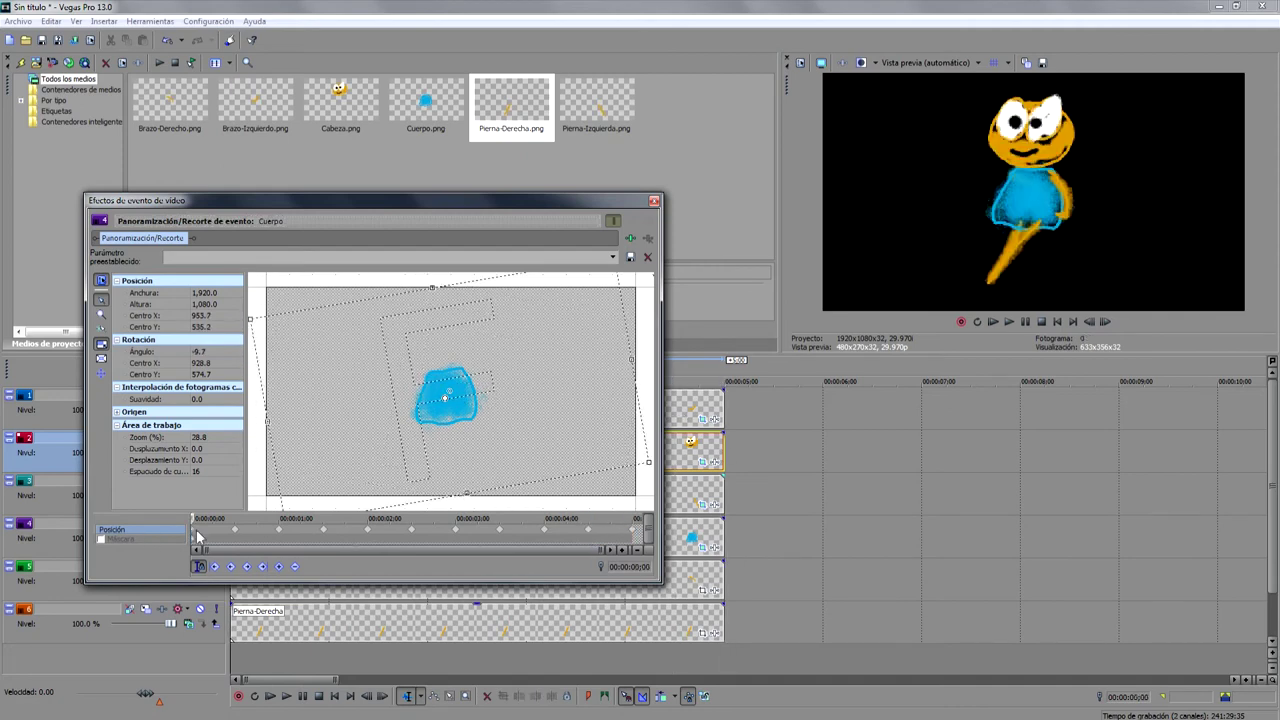
pyautogui.rightClick(636, 534)
pyautogui.click(666, 640)
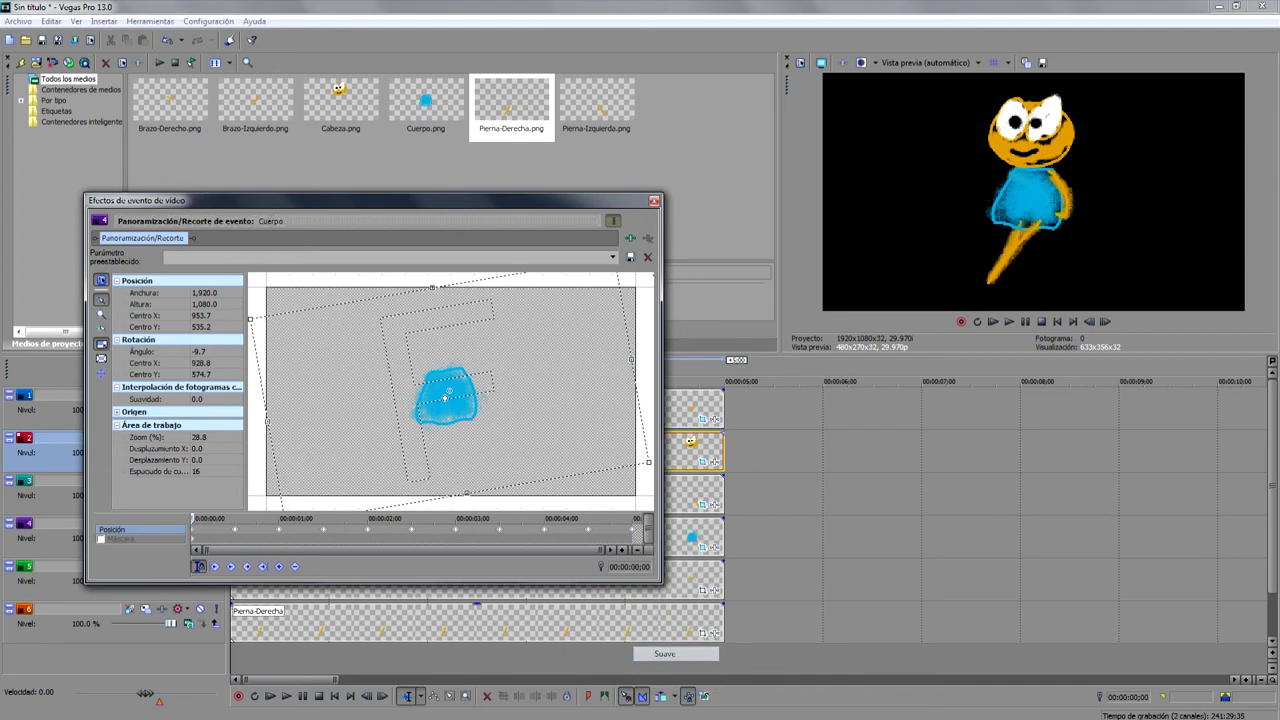
pyautogui.click(654, 201)
# Play the timeline from the start to check the body's rocking, and return to the start
pyautogui.press('space')
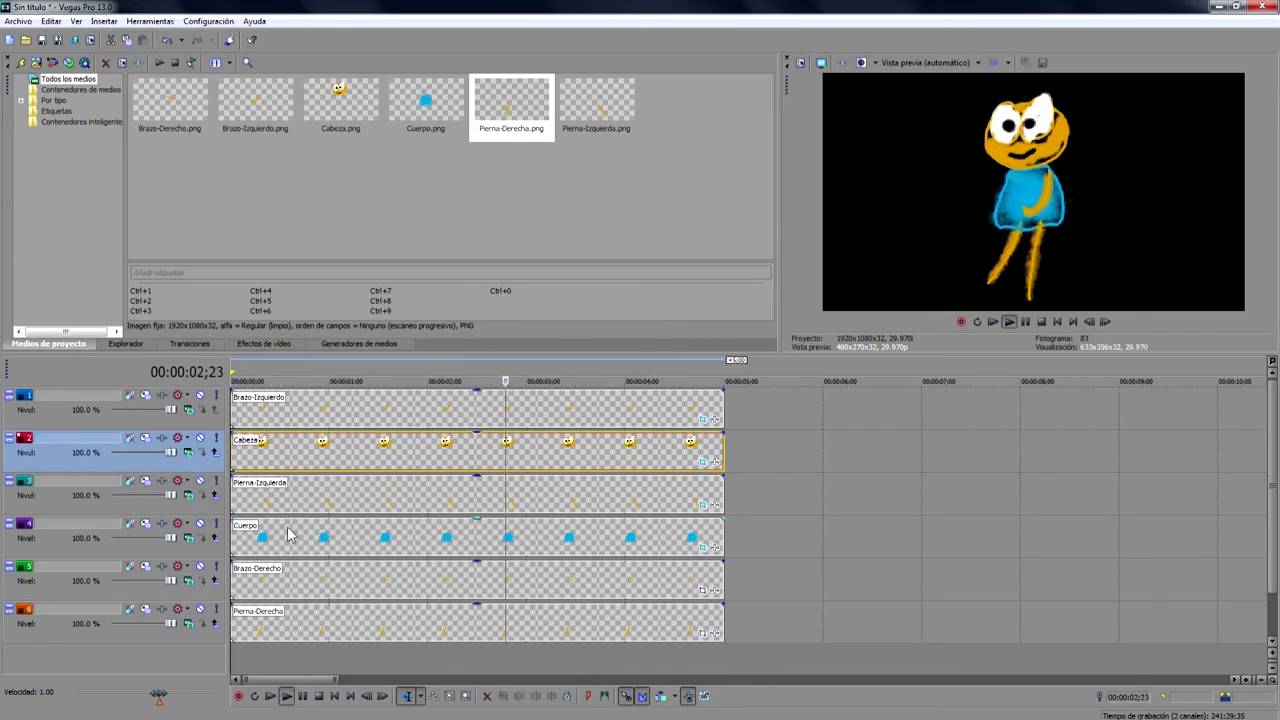
pyautogui.press('space')
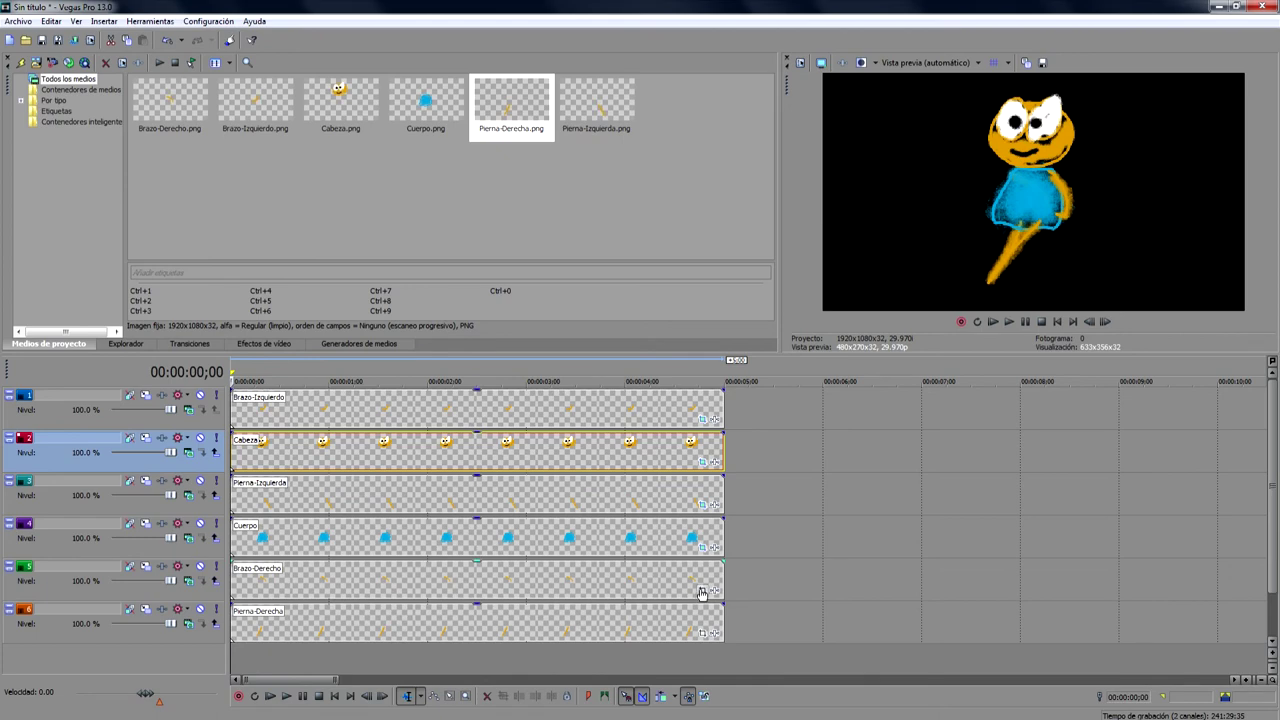
# In Brazo-Derecho's pan/crop, move the pivot to the shoulder and keyframe rotations of about -105.1° at the start and 37.8° at 00:00:00;15
pyautogui.click(701, 591)
pyautogui.moveTo(452, 393); pyautogui.dragTo(434, 380)
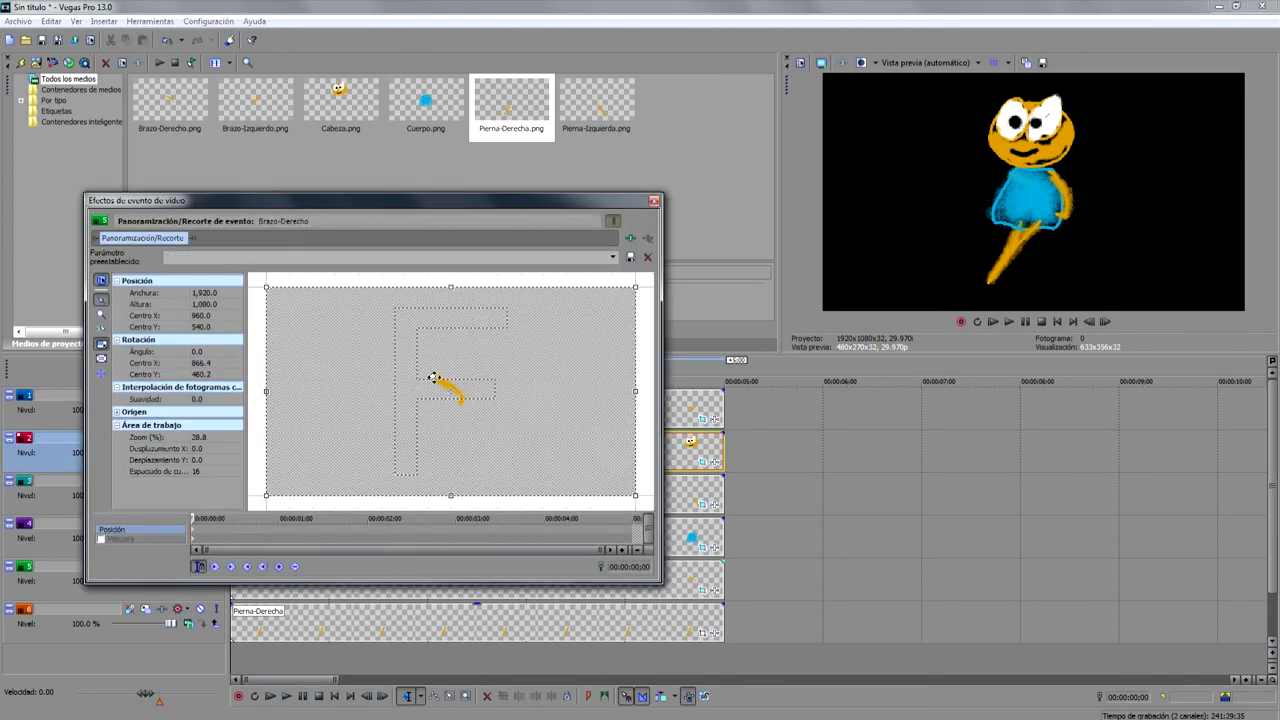
pyautogui.moveTo(485, 277); pyautogui.dragTo(298, 344)
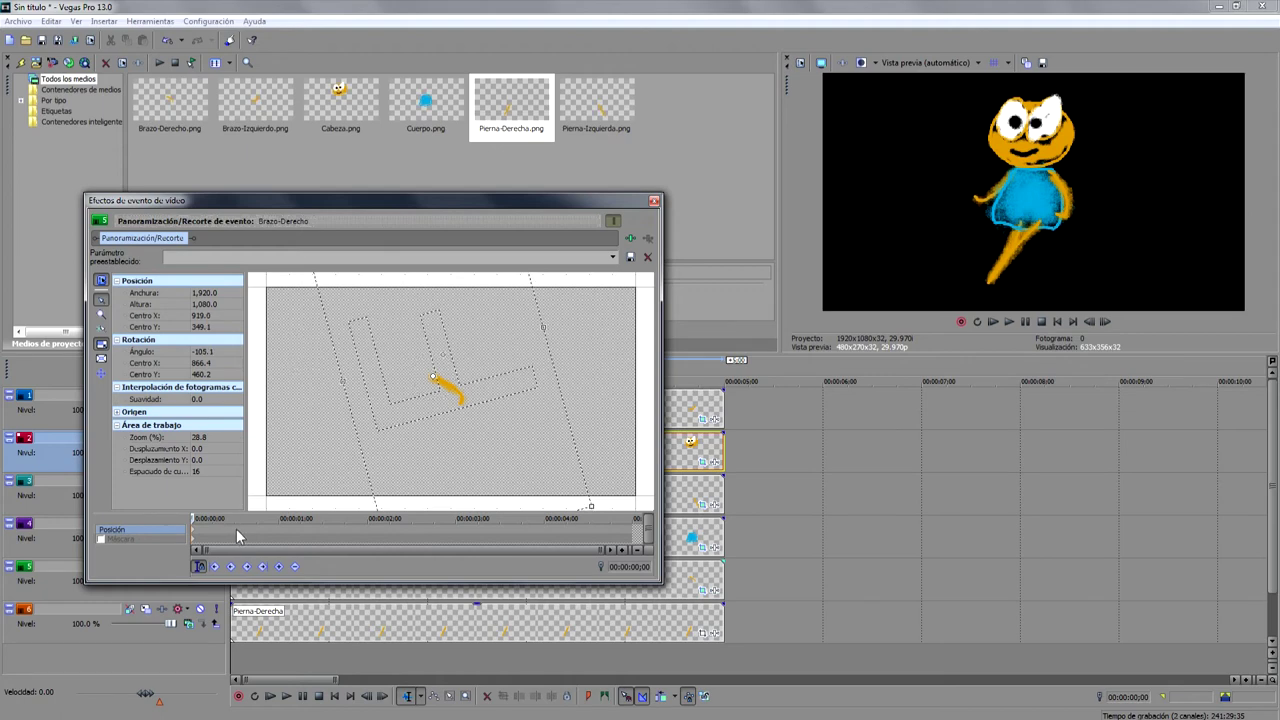
pyautogui.click(234, 527)
pyautogui.moveTo(321, 422); pyautogui.dragTo(468, 313)
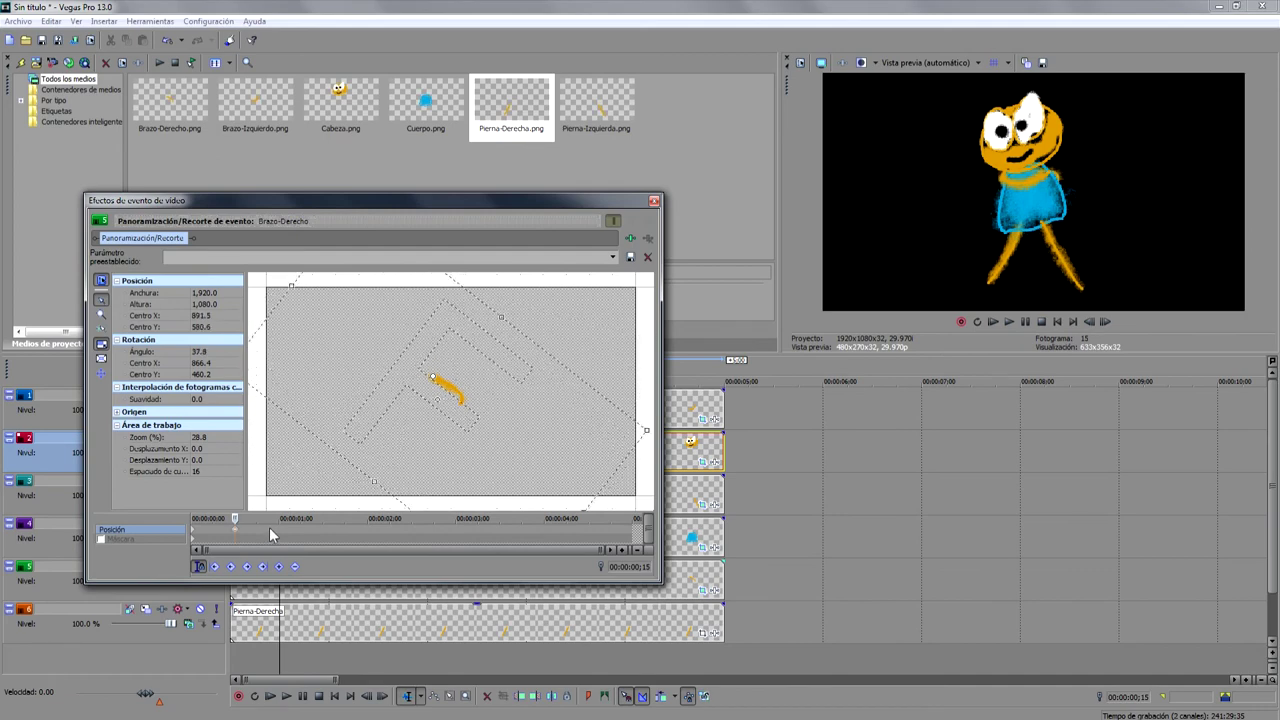
# Copy Brazo-Derecho's starting pose to a keyframe at 00:00:01;00 and its 00:00:00;15 pose to 00:00:01;15
pyautogui.rightClick(190, 526)
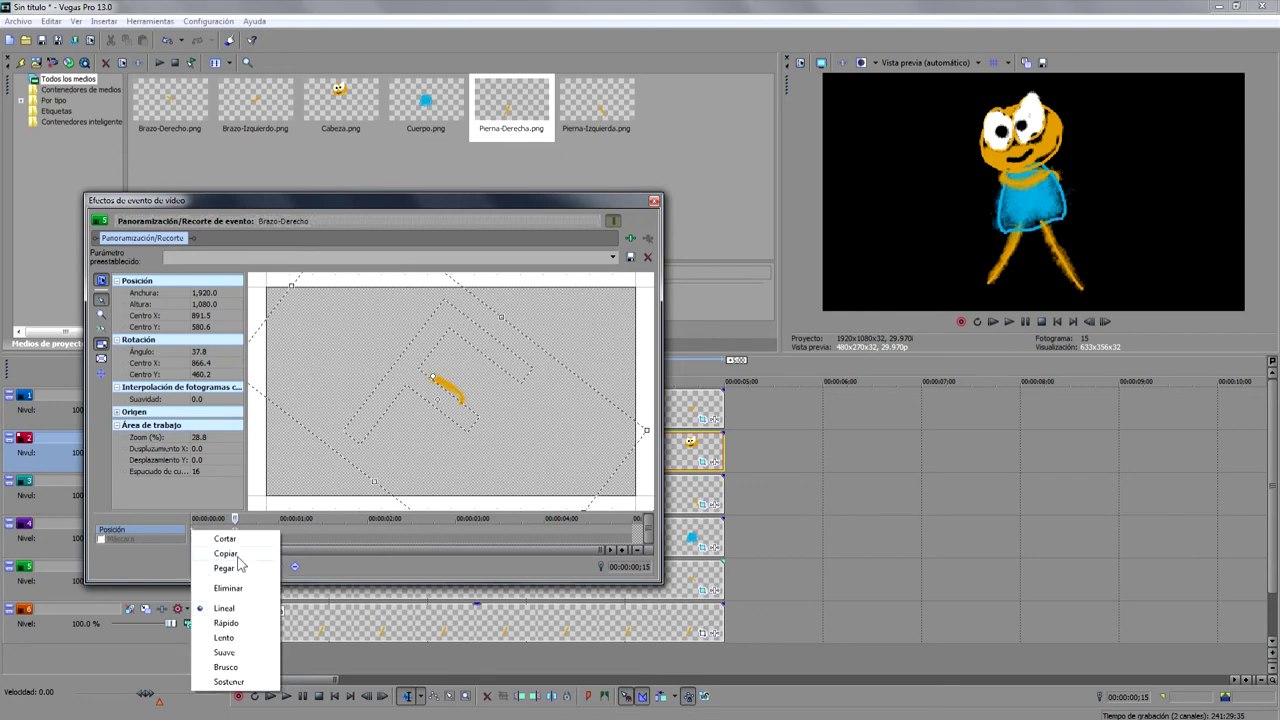
pyautogui.click(255, 549)
pyautogui.click(279, 527)
pyautogui.rightClick(279, 527)
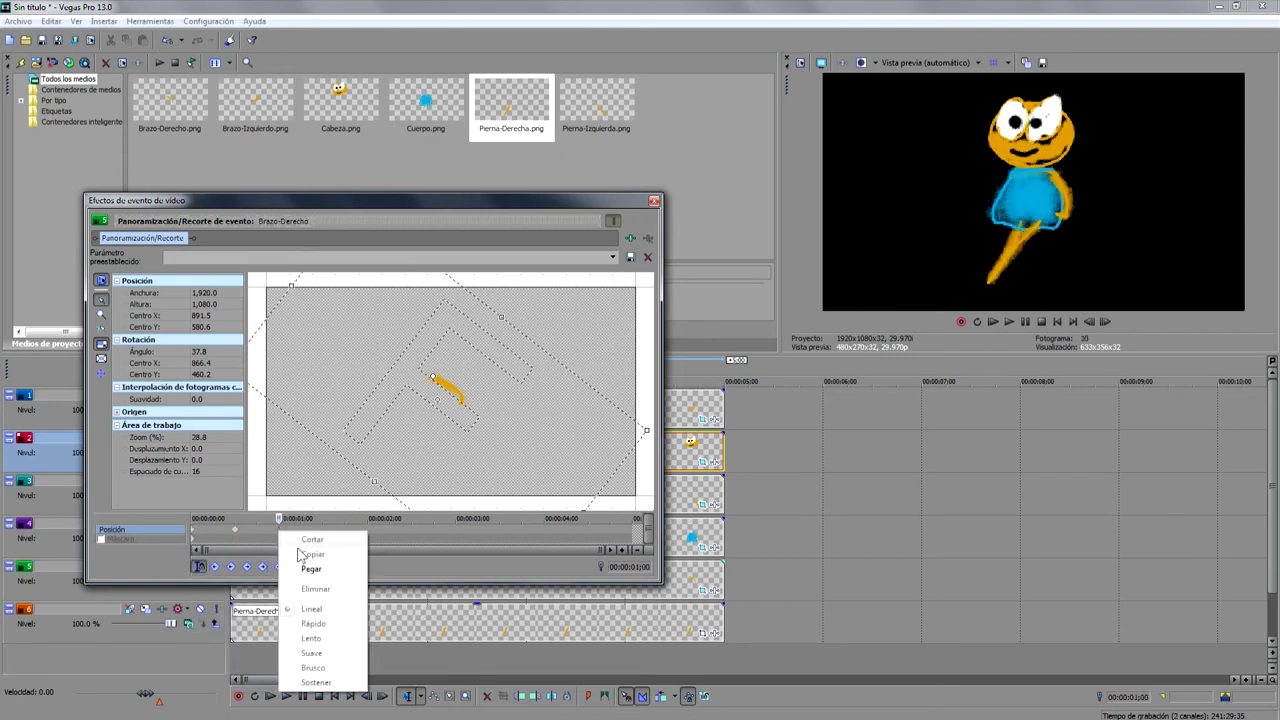
pyautogui.click(312, 568)
pyautogui.moveTo(275, 533); pyautogui.dragTo(323, 531)
# Continue the alternating right-arm poses with pasted position keyframes every half second through 00:00:05;00
pyautogui.click(411, 527)
pyautogui.hotkey('ctrl', 'v')
pyautogui.click(499, 527)
pyautogui.hotkey('ctrl', 'v')
pyautogui.click(543, 527)
pyautogui.hotkey('ctrl', 'v')
pyautogui.click(587, 527)
pyautogui.hotkey('ctrl', 'v')
pyautogui.click(633, 533)
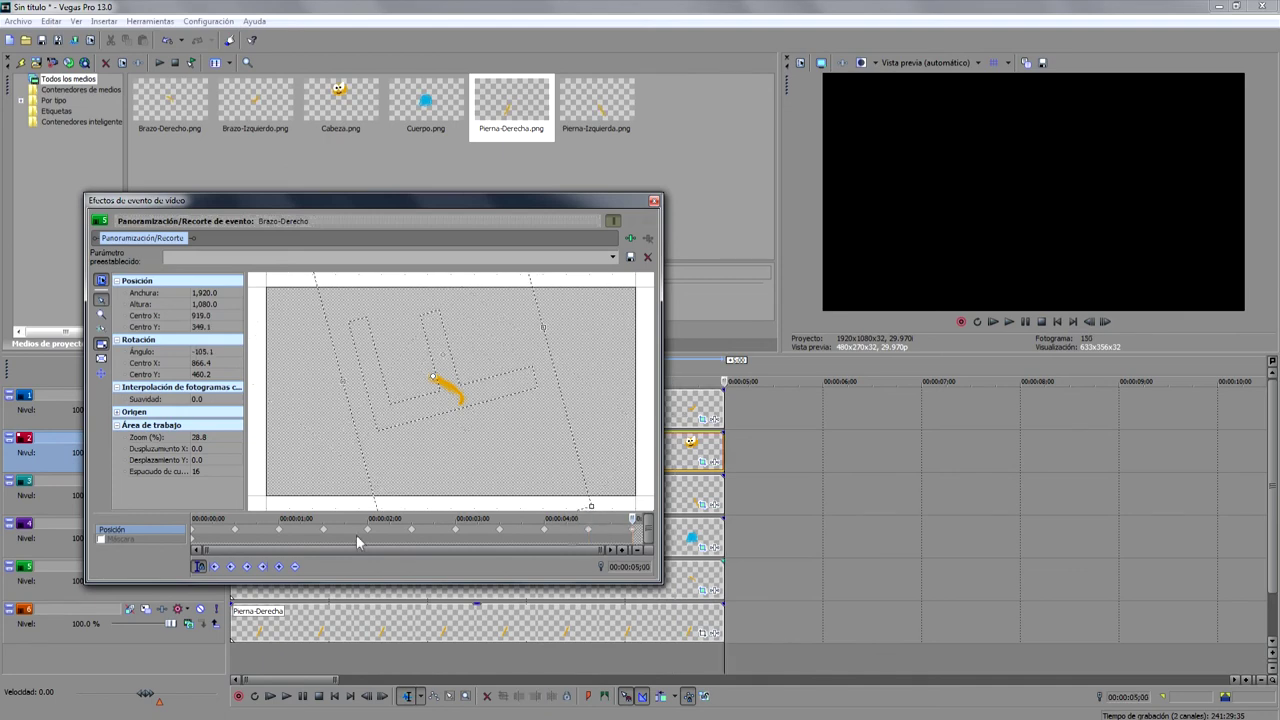
# Set Brazo-Derecho's position keyframes to smooth (Suave) interpolation and close the pan/crop window
pyautogui.rightClick(197, 533)
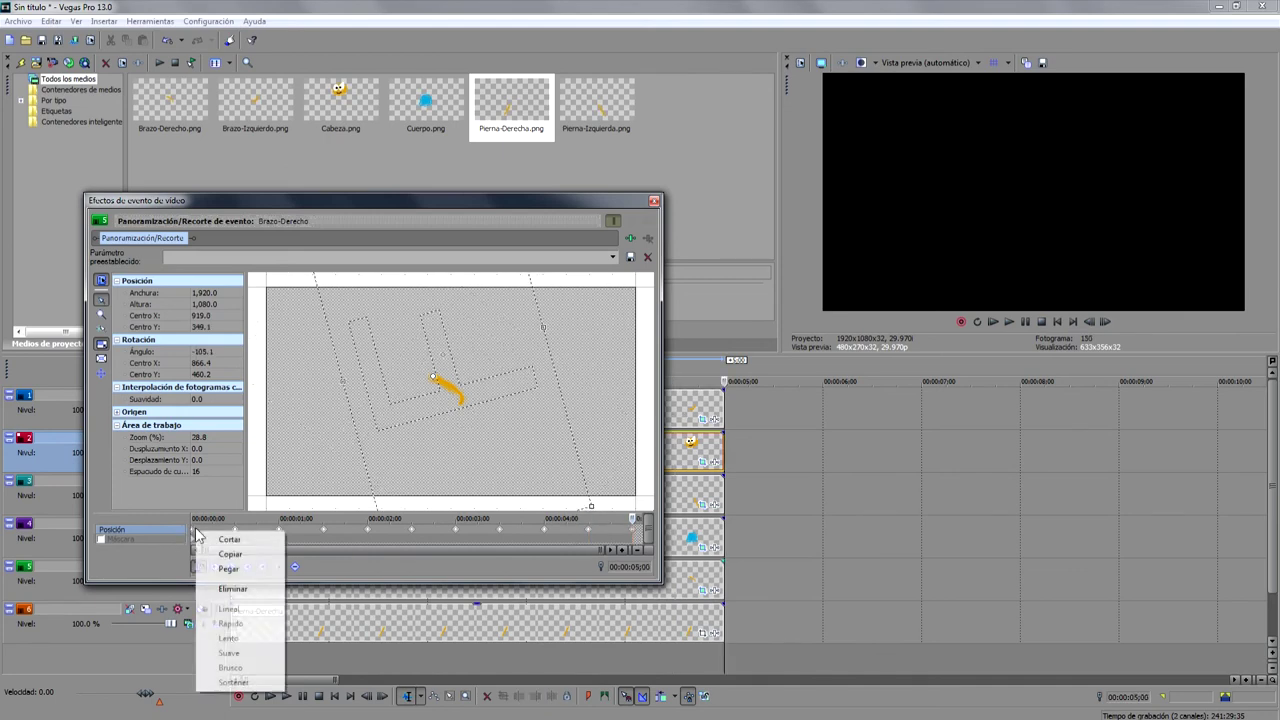
pyautogui.click(228, 655)
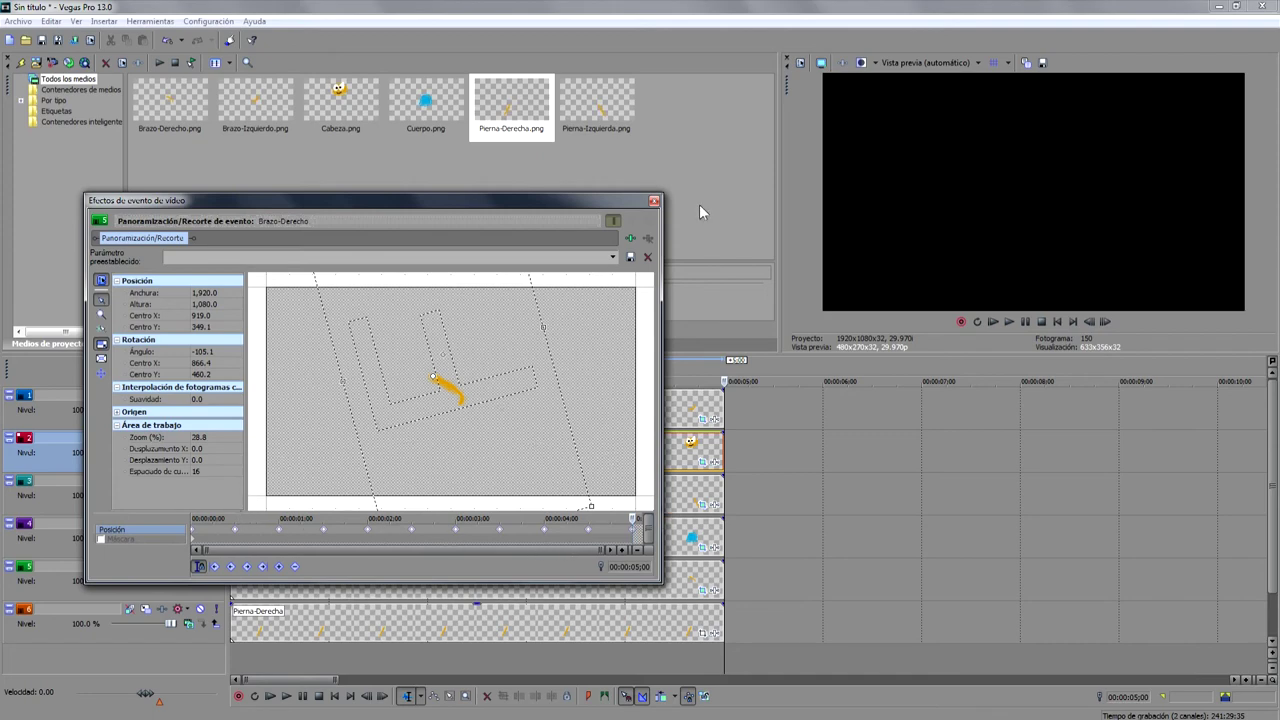
pyautogui.click(656, 200)
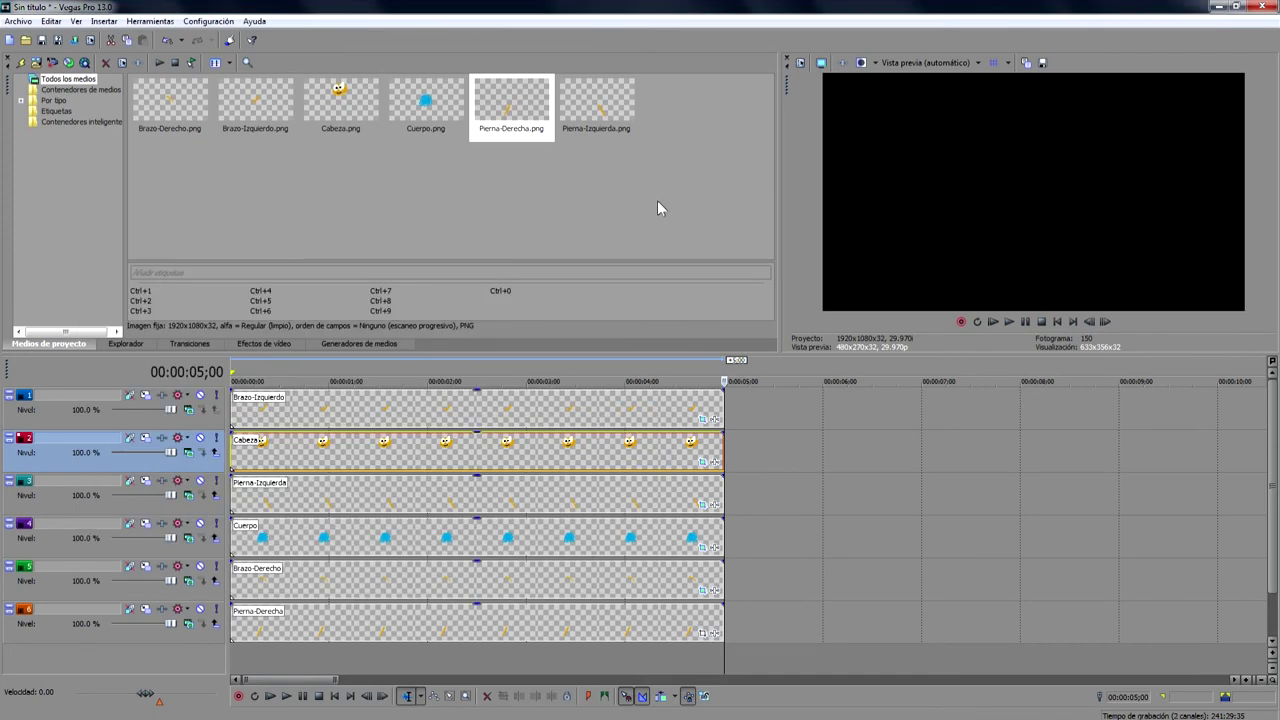
# In Pierna-Derecha's pan/crop, move the pivot to the top of the leg and keyframe about 70.7° at the start and 0.9° at 00:00:00;15
pyautogui.click(703, 632)
pyautogui.click(193, 537)
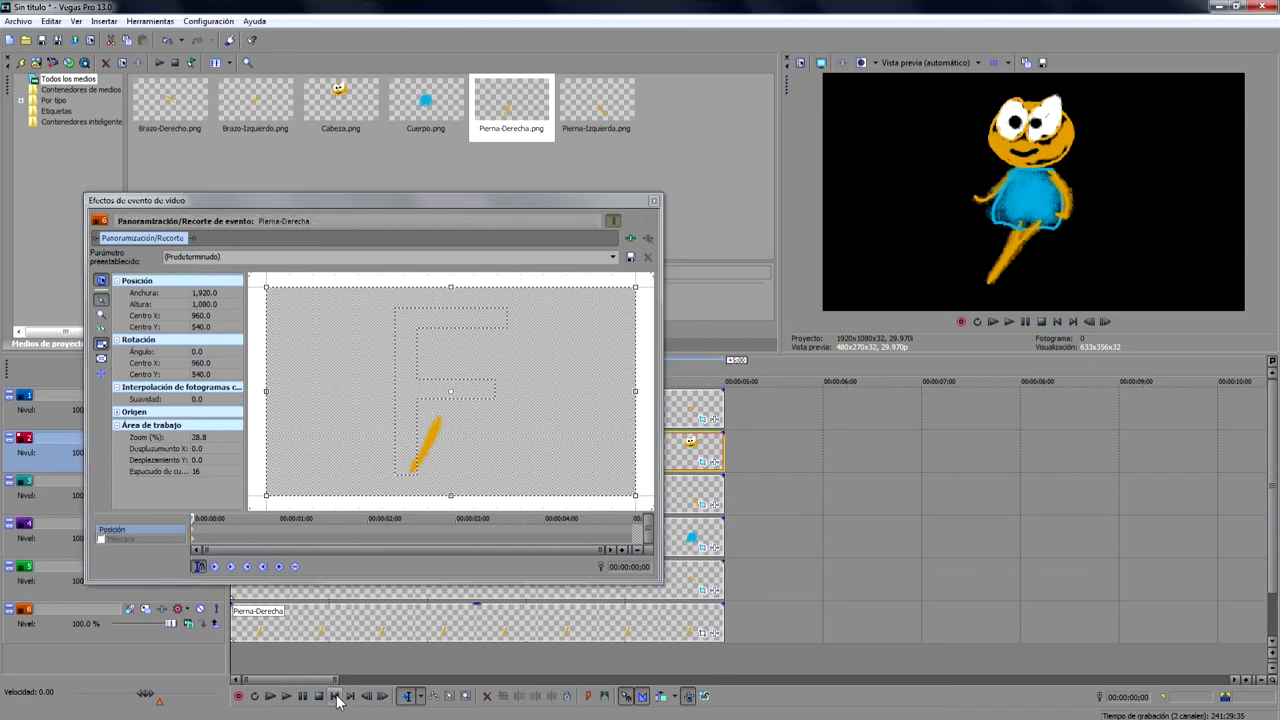
pyautogui.moveTo(452, 393); pyautogui.dragTo(439, 419)
pyautogui.moveTo(476, 285); pyautogui.dragTo(622, 396)
pyautogui.click(238, 530)
pyautogui.press('Left')
pyautogui.moveTo(622, 362); pyautogui.dragTo(441, 313)
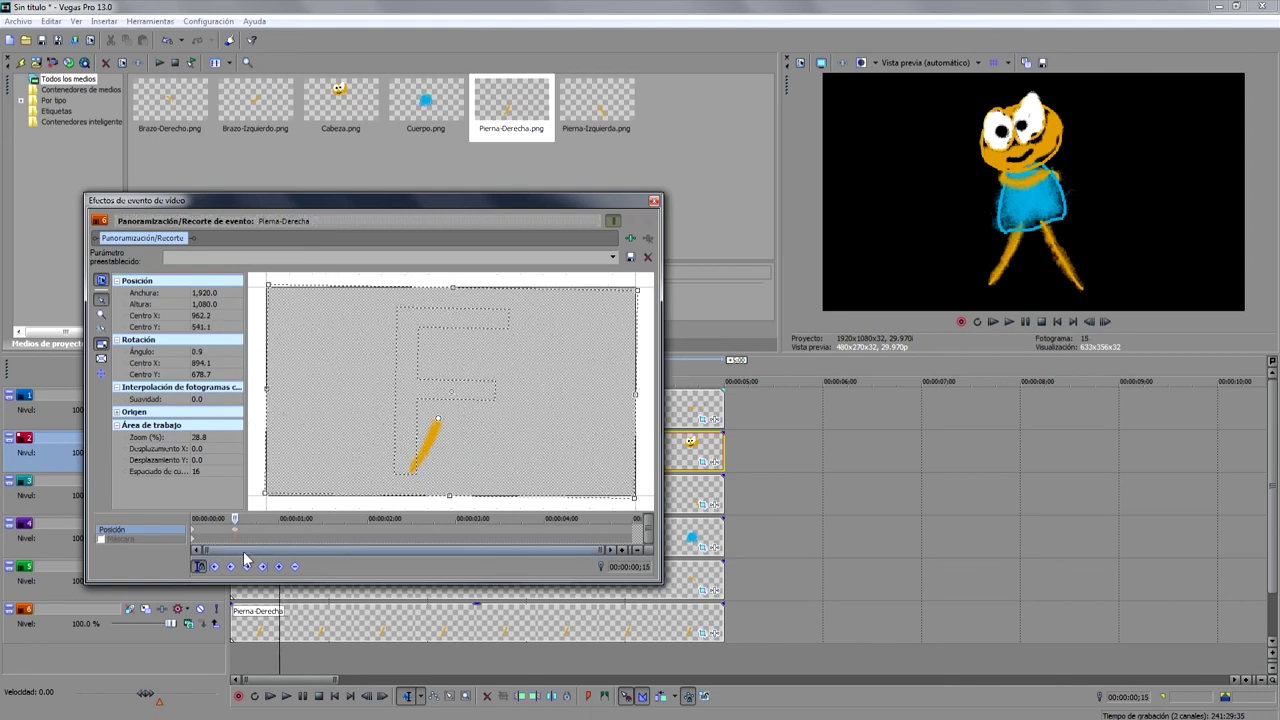
# Alternate Pierna-Derecha's two poses with pasted position keyframes every half second from 00:00:01;00 to 00:00:05;00
pyautogui.rightClick(196, 535)
pyautogui.click(224, 553)
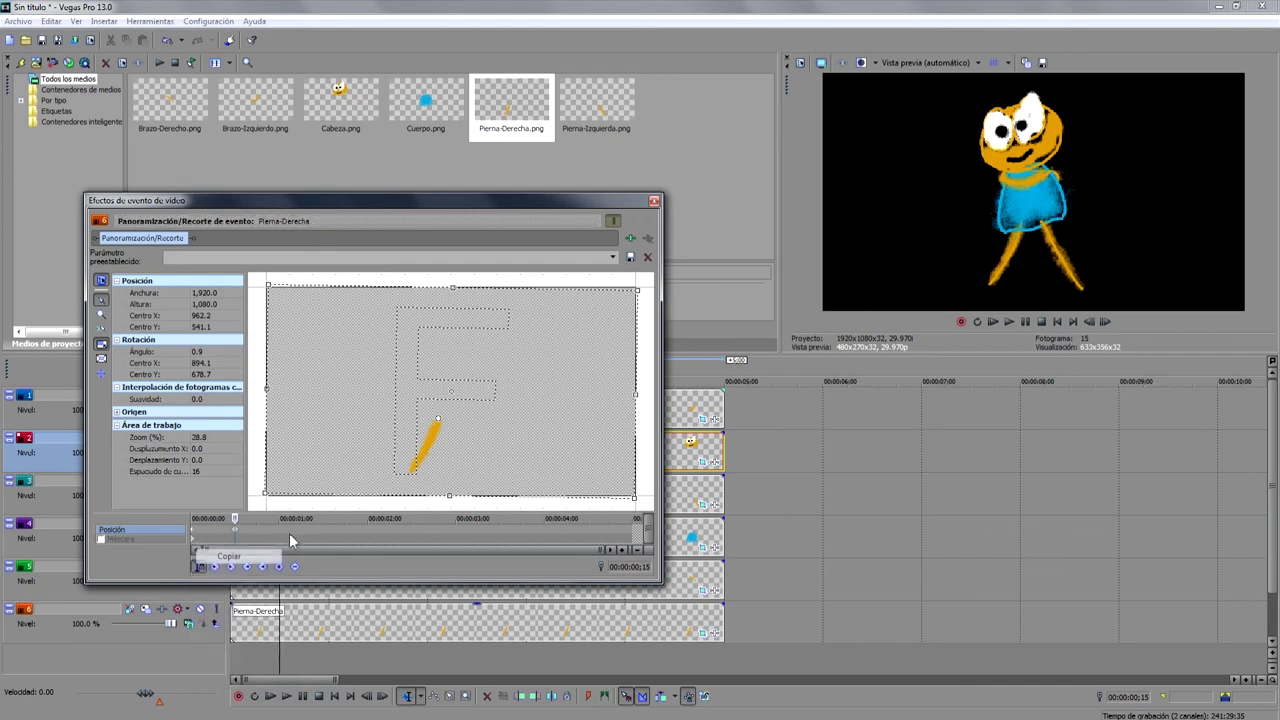
pyautogui.rightClick(282, 540)
pyautogui.click(312, 569)
pyautogui.press('space')
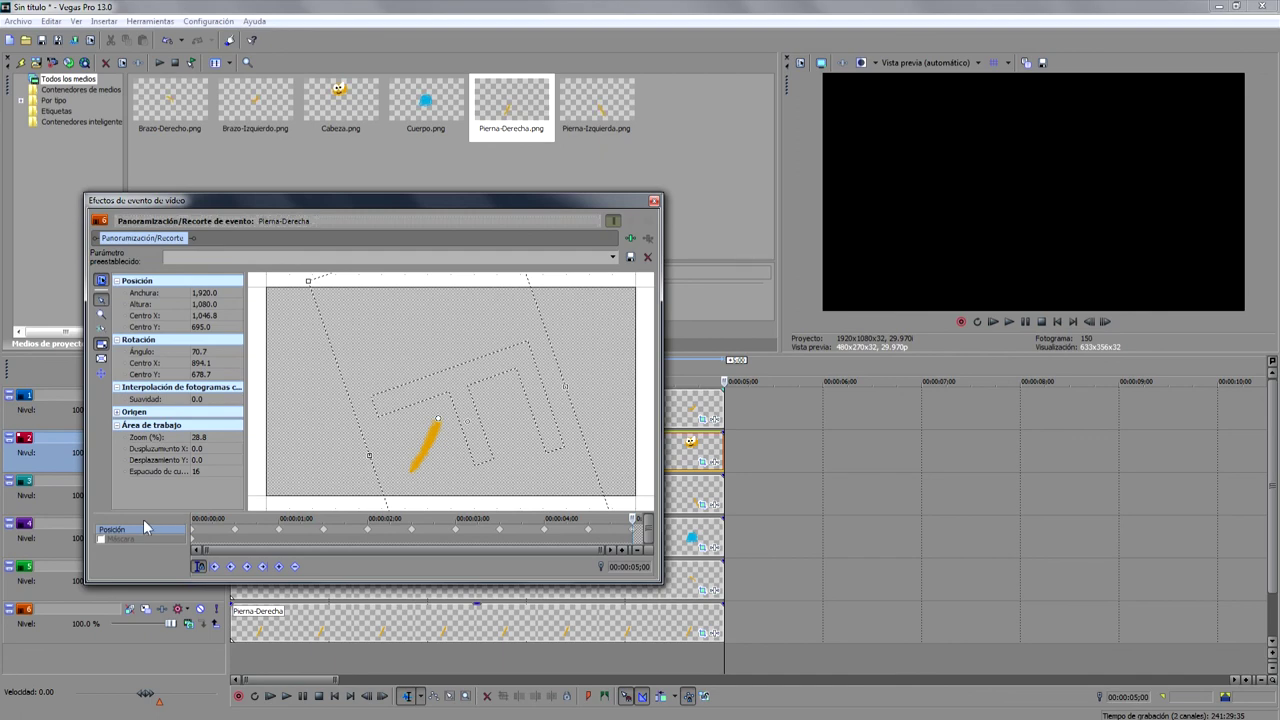
# Set Pierna-Derecha's position keyframes to smooth (Suave) interpolation and close the pan/crop window
pyautogui.rightClick(193, 533)
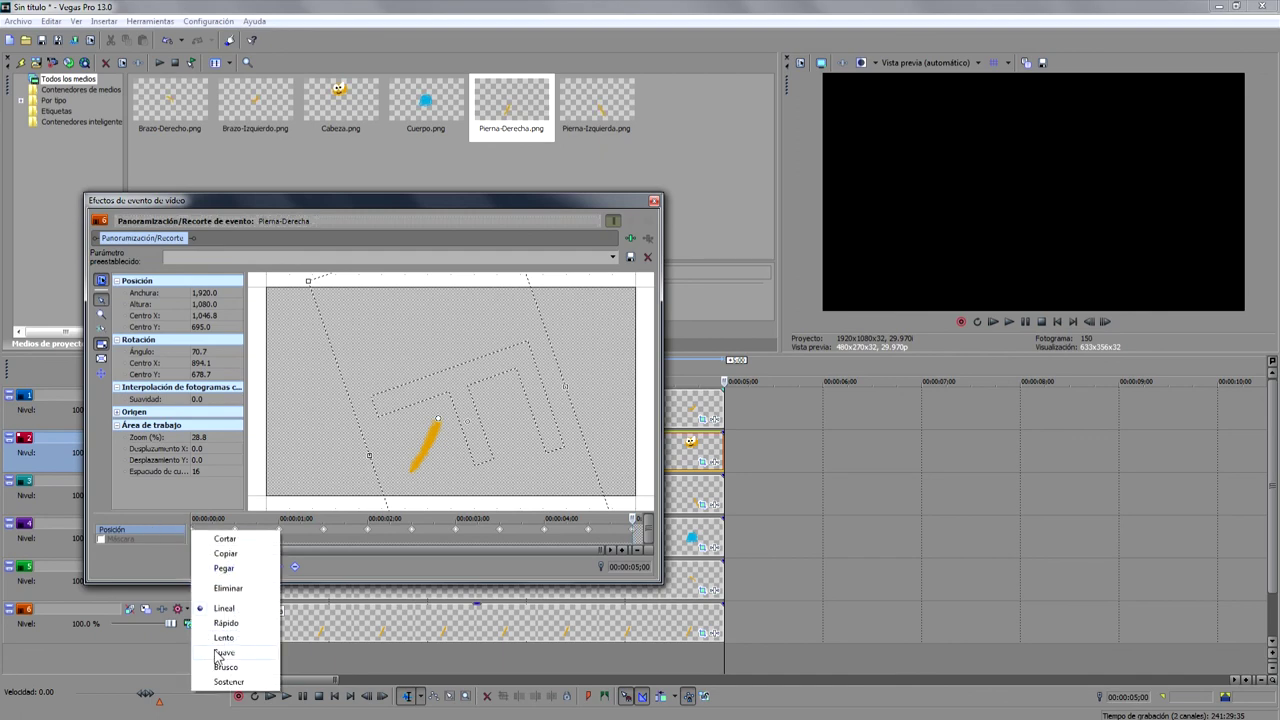
pyautogui.click(217, 655)
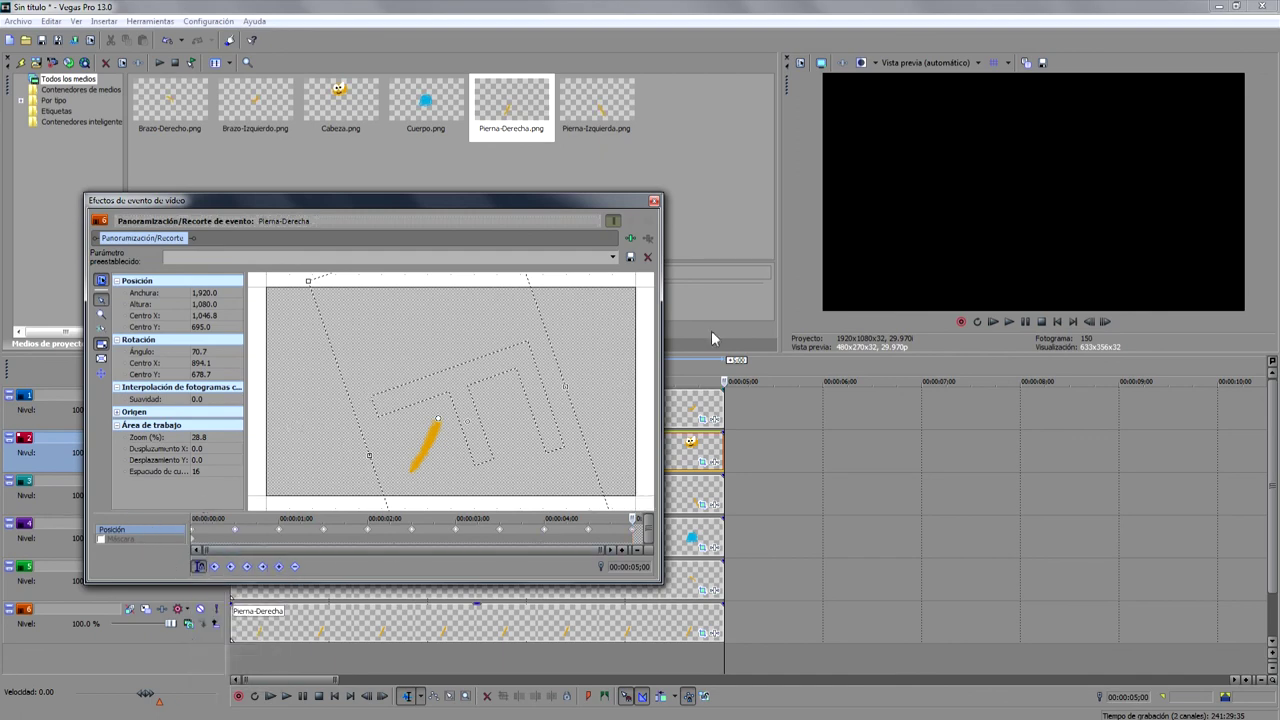
pyautogui.click(654, 201)
# Return to the start of the timeline and play the complete character animation
pyautogui.click(335, 697)
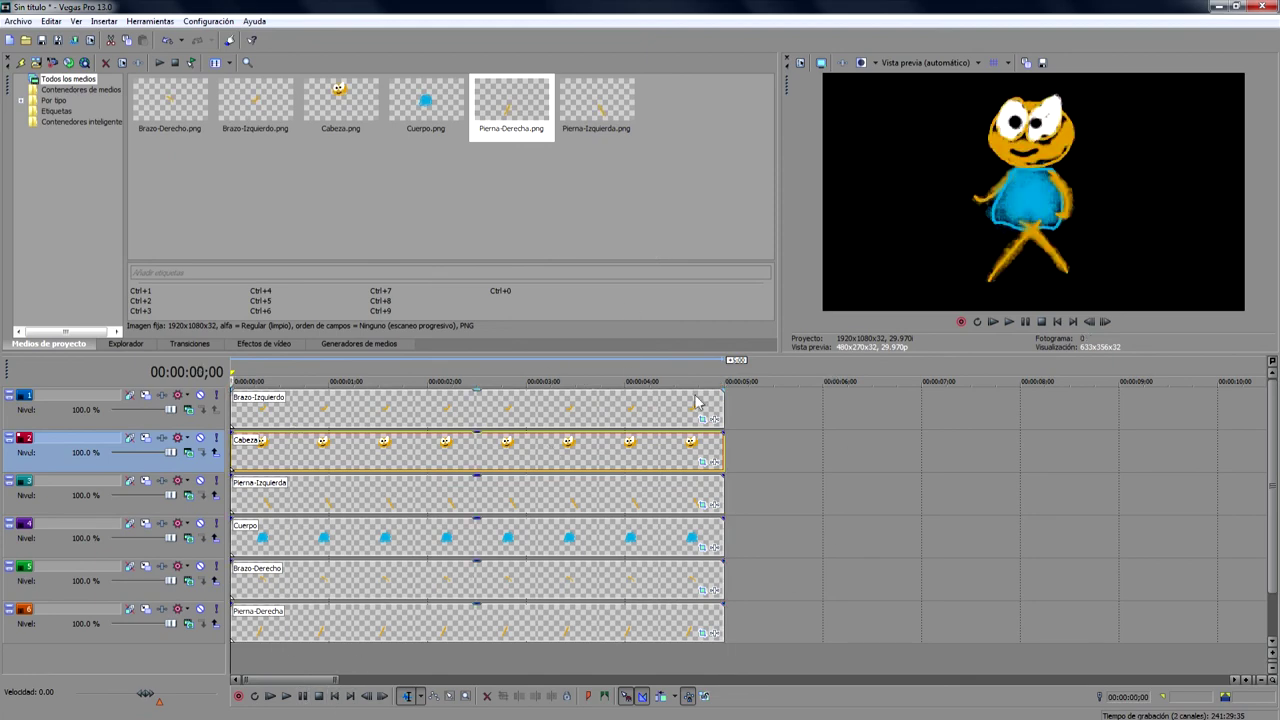
pyautogui.click(1009, 322)
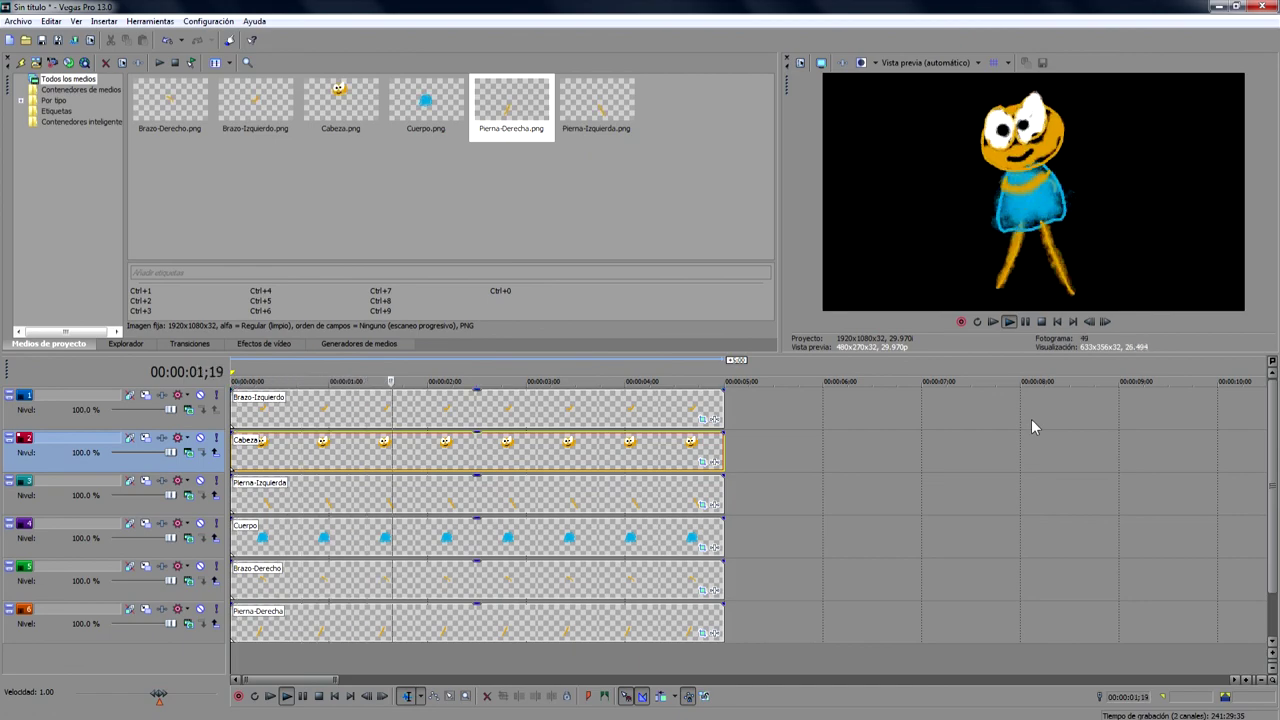